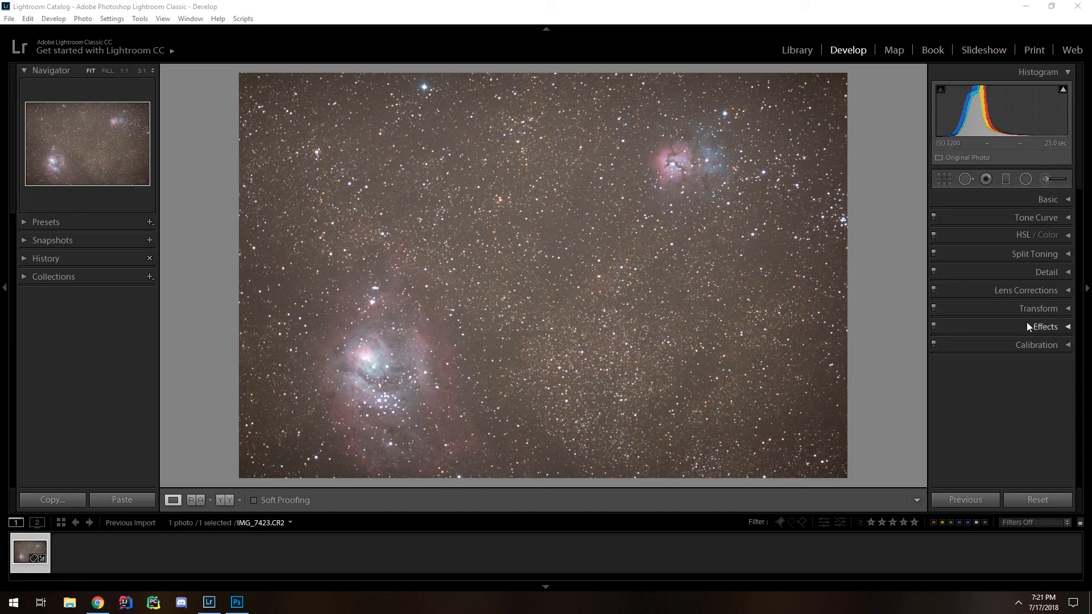
left_click(1033, 289)
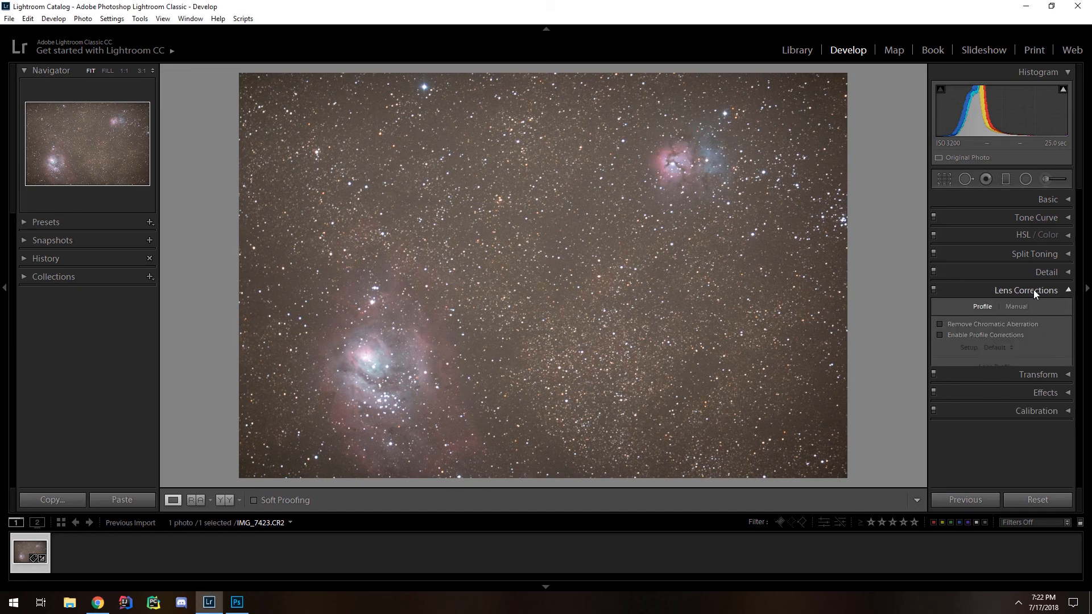
left_click(996, 338)
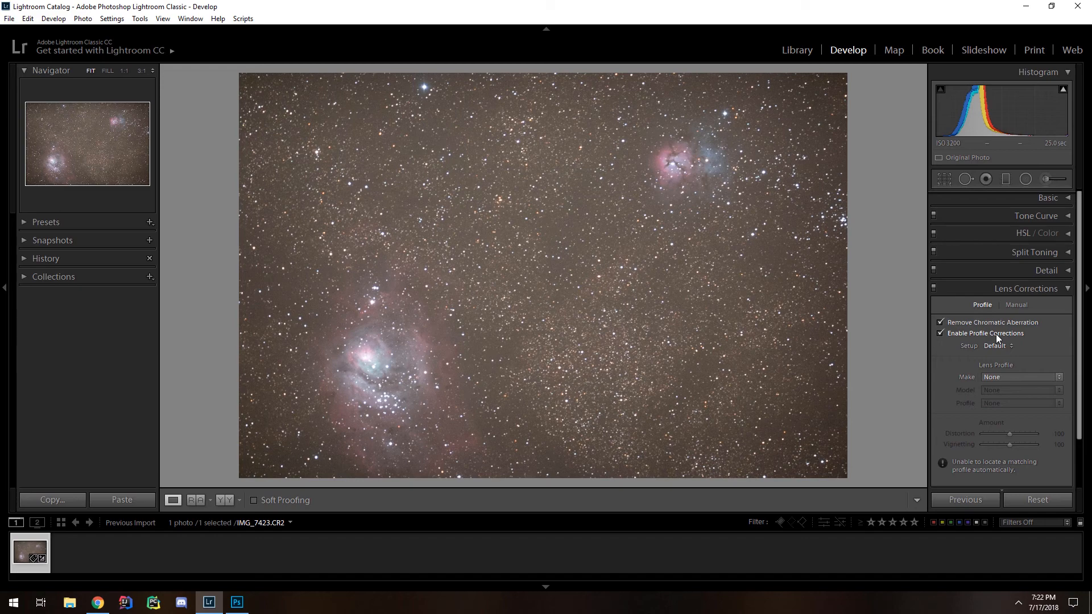
left_click(995, 333)
left_click(992, 322)
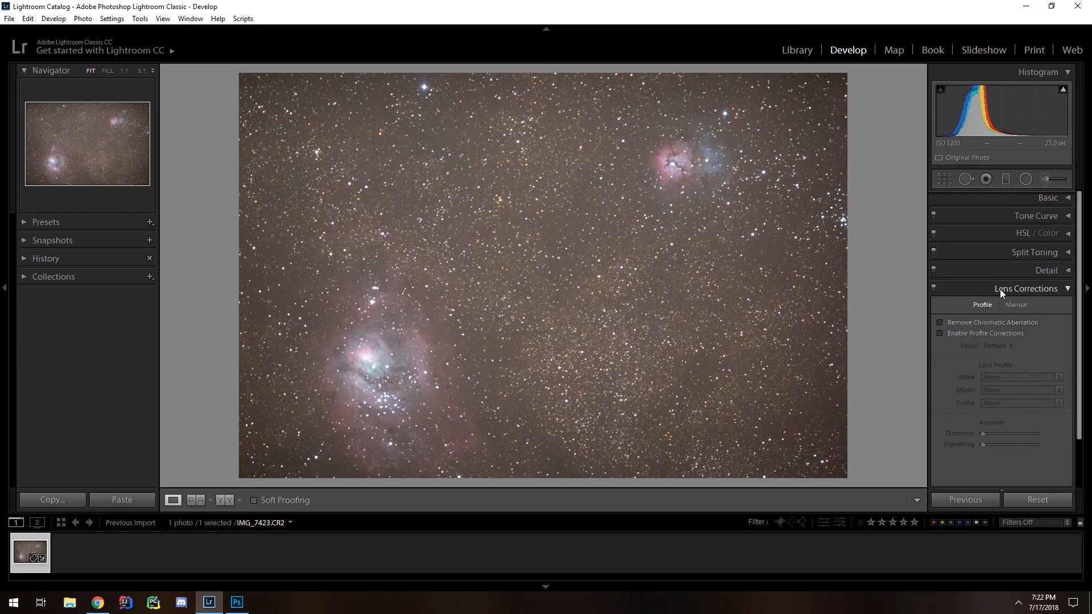
left_click(1000, 290)
Set the basic tone to Exposure -1.88, Shadows +91 and Highlights -89.
left_click(1045, 199)
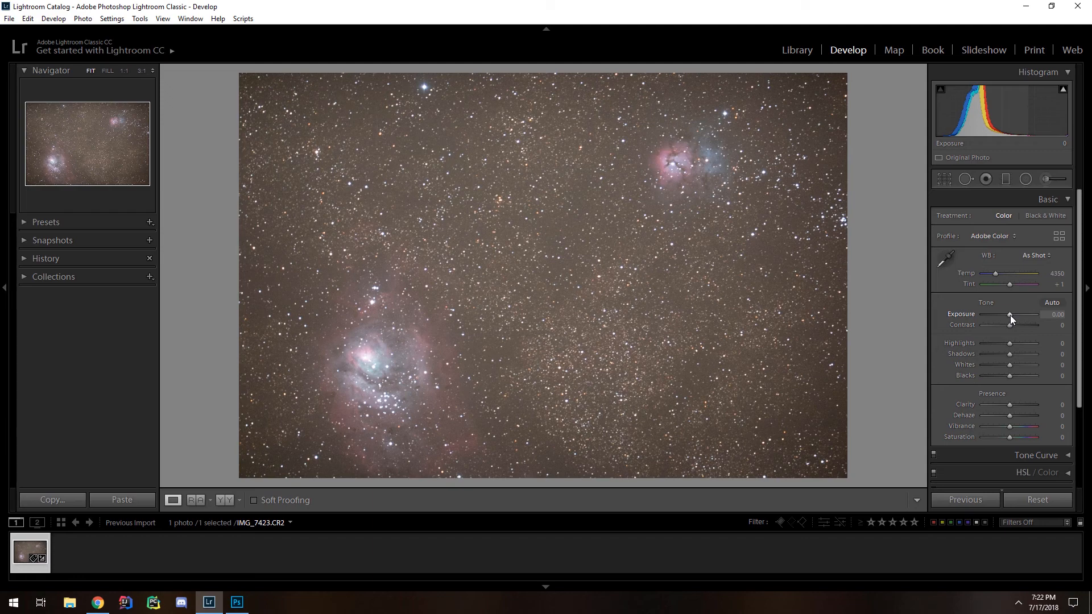
left_click_drag(1010, 315, 998, 310)
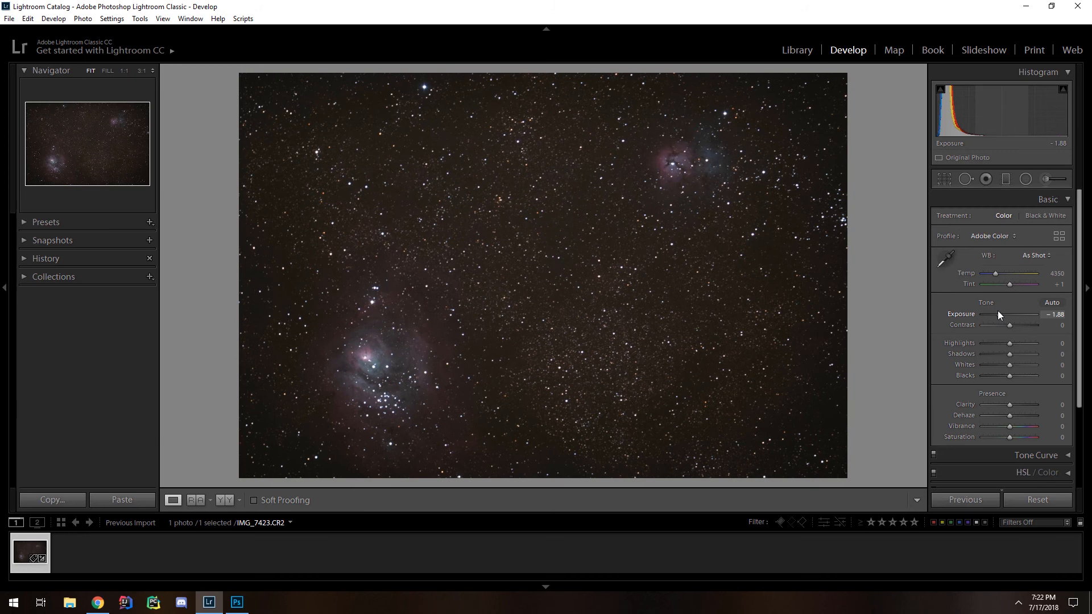
left_click_drag(1011, 355, 1021, 354)
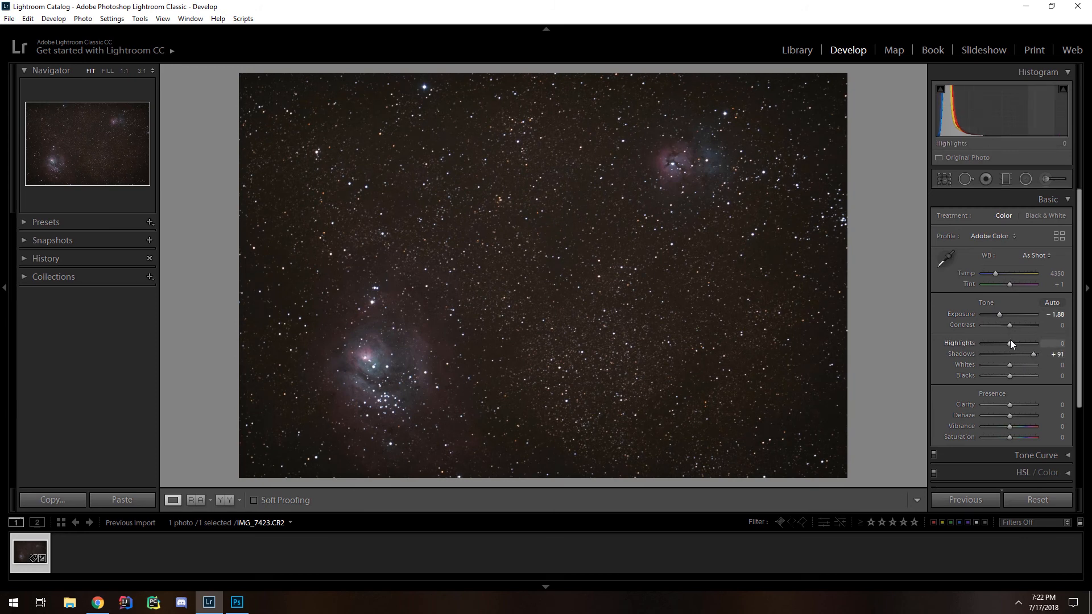
left_click_drag(1013, 344, 987, 343)
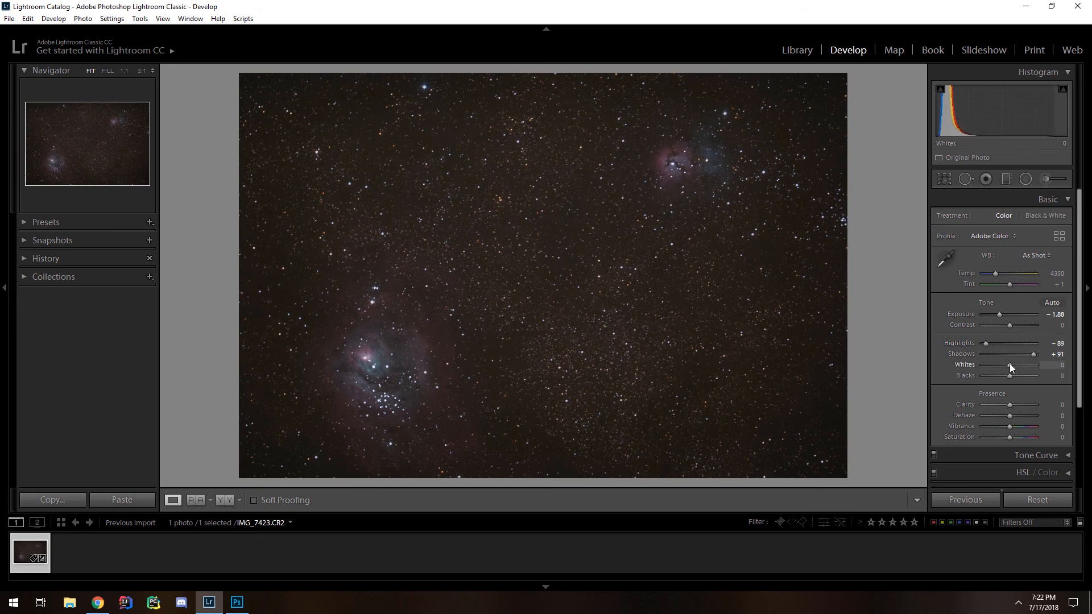
Set Whites to +48 and Blacks to -40 while previewing the clipping.
key("alt")
left_click_drag(1008, 364, 1022, 369)
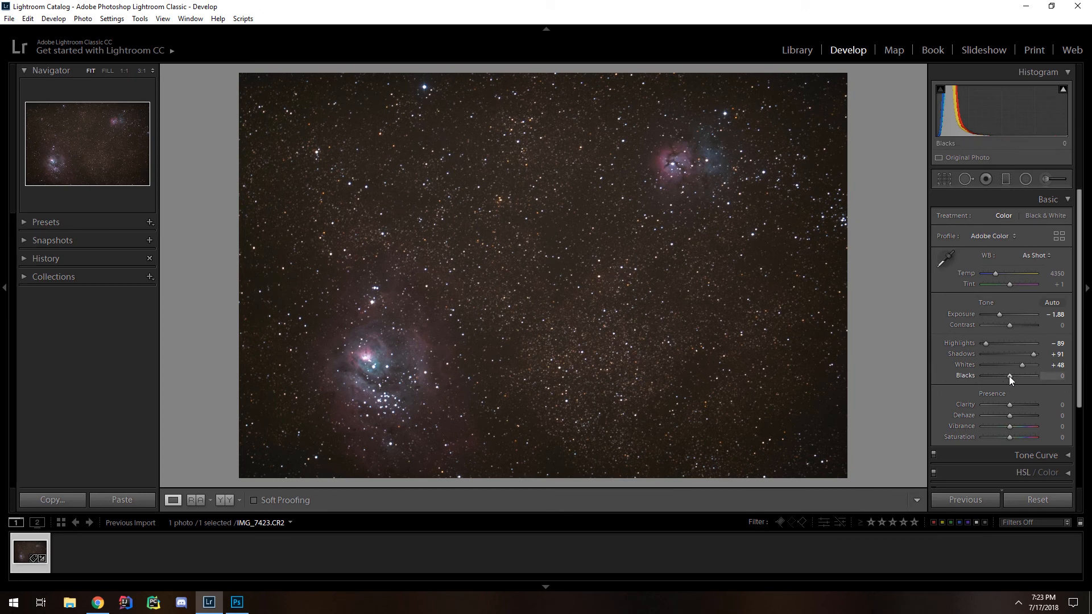
key("alt")
left_click_drag(1008, 376, 998, 374)
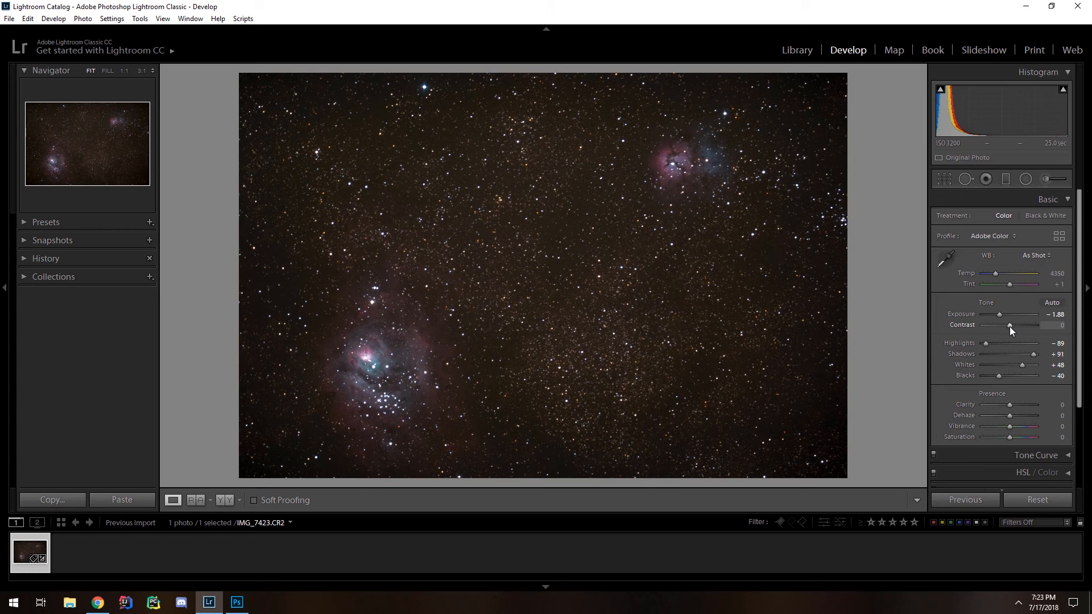
Set Contrast to +38, Clarity to +31 and Dehaze to +20, and compare the photo before and after.
left_click_drag(1011, 326, 1018, 327)
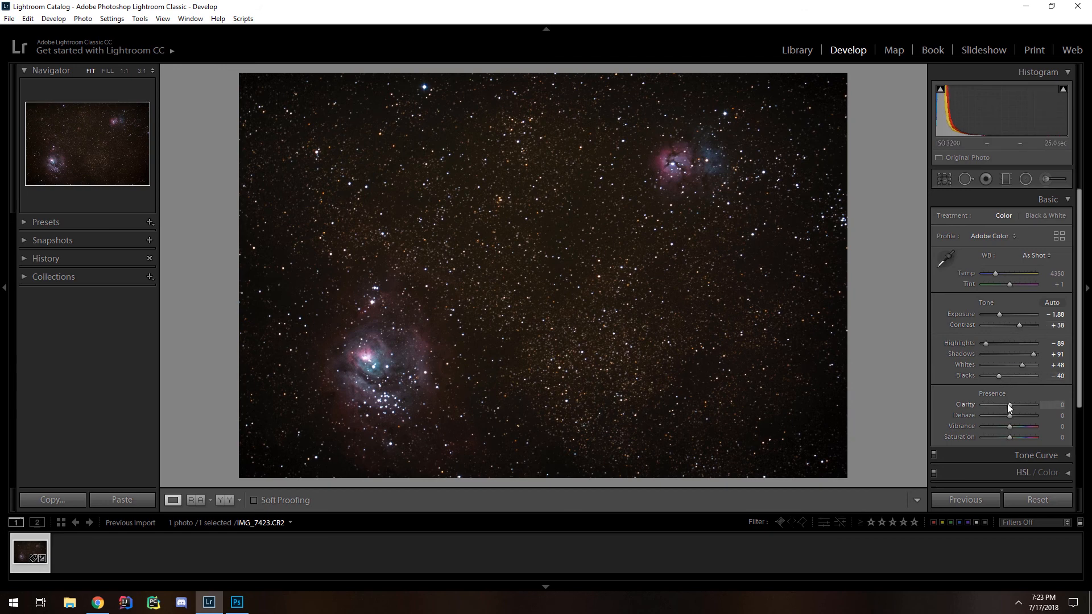
left_click_drag(1008, 405, 1012, 417)
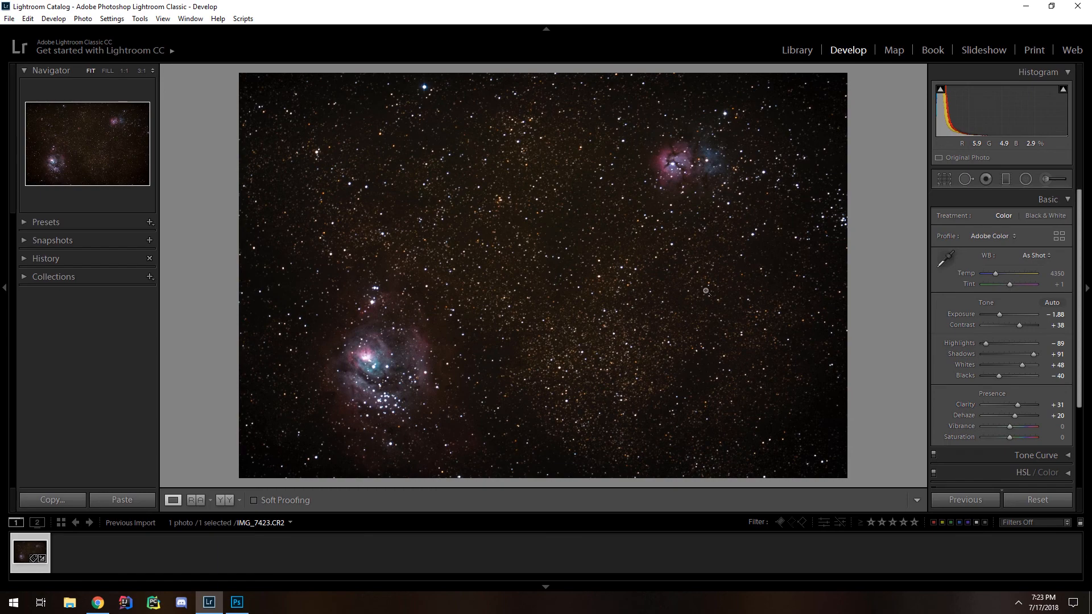
key("y")
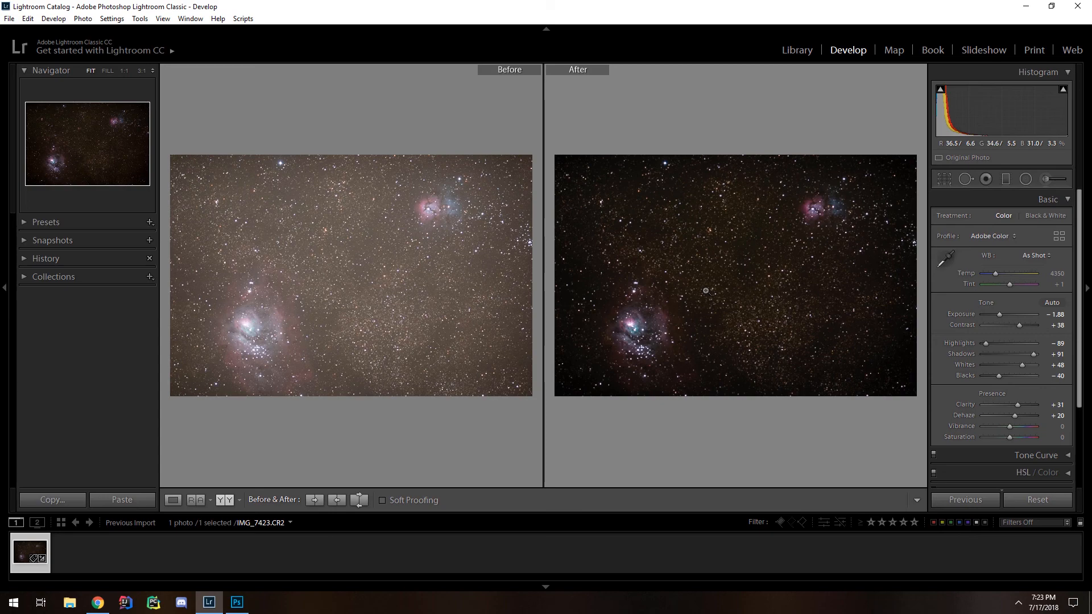
key("y")
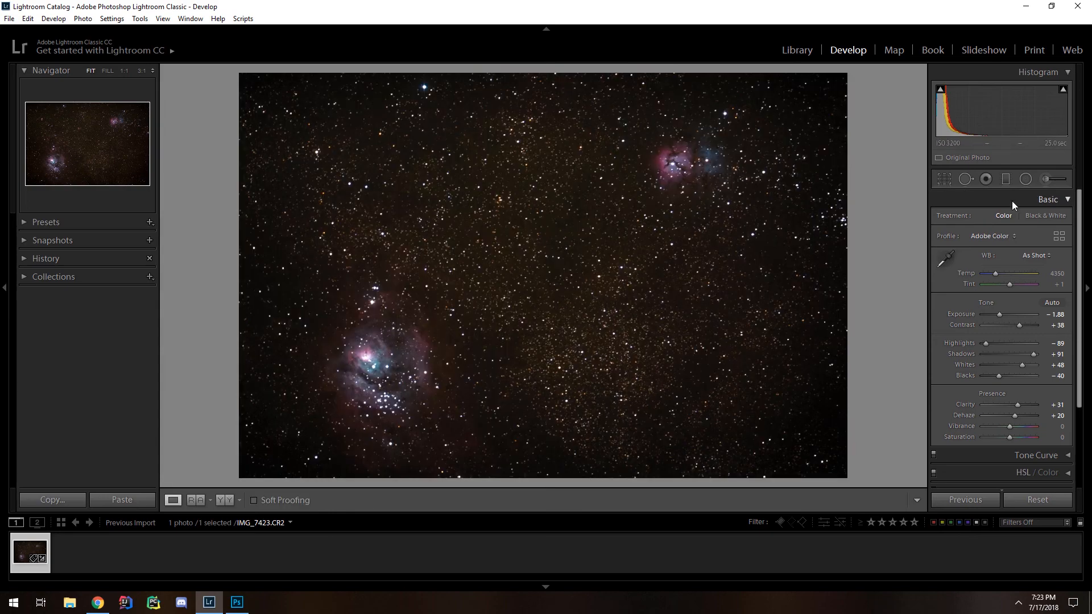
Shape the tone curve with Highlights +19, Lights +21, Darks -17 and Shadows -19.
left_click(1043, 205)
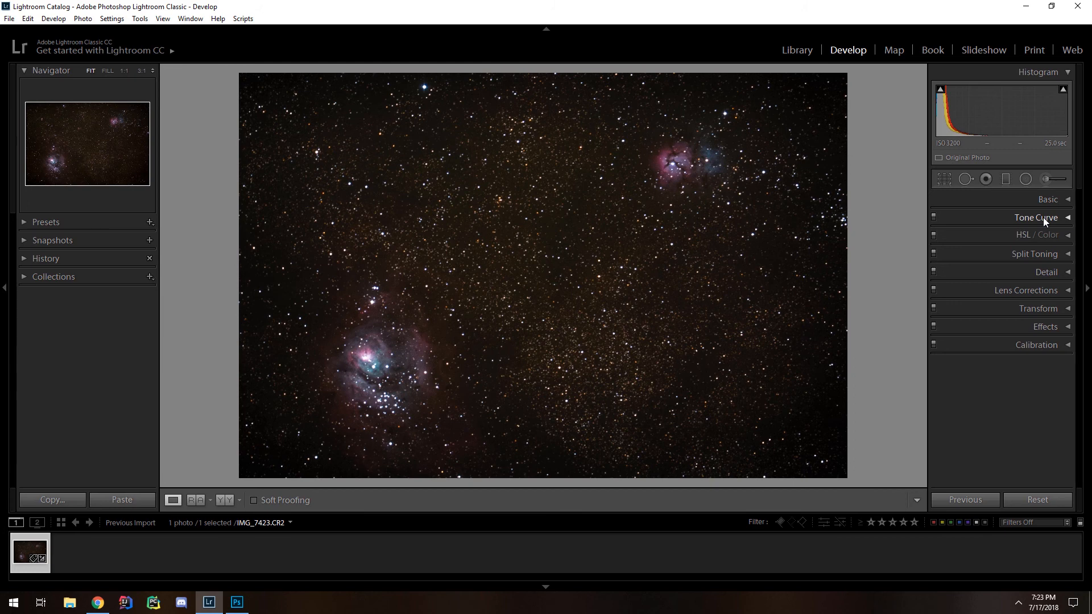
left_click(1043, 217)
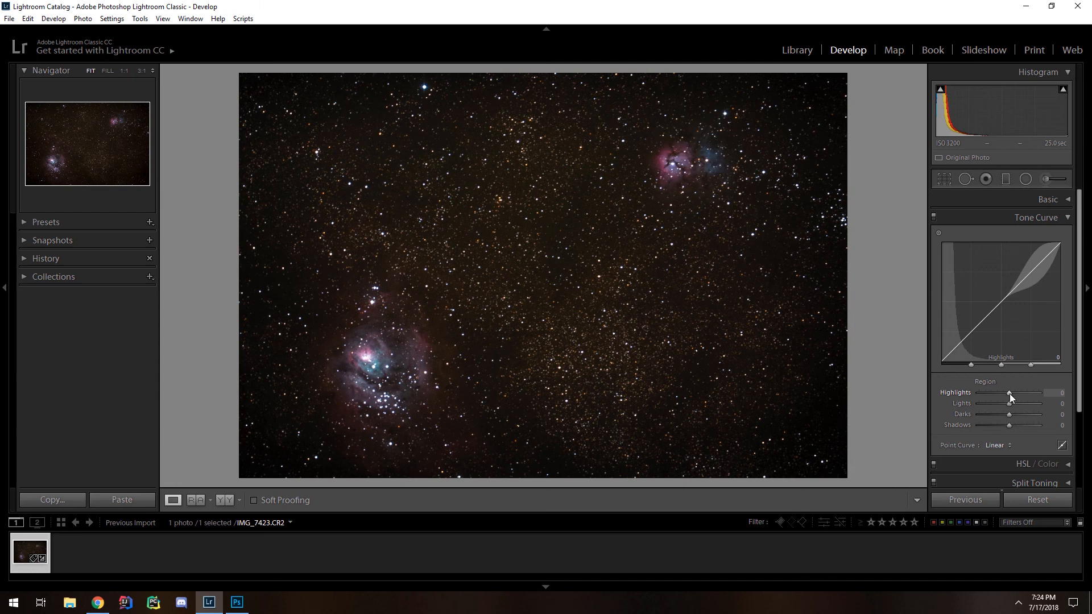
left_click_drag(1008, 393, 1015, 404)
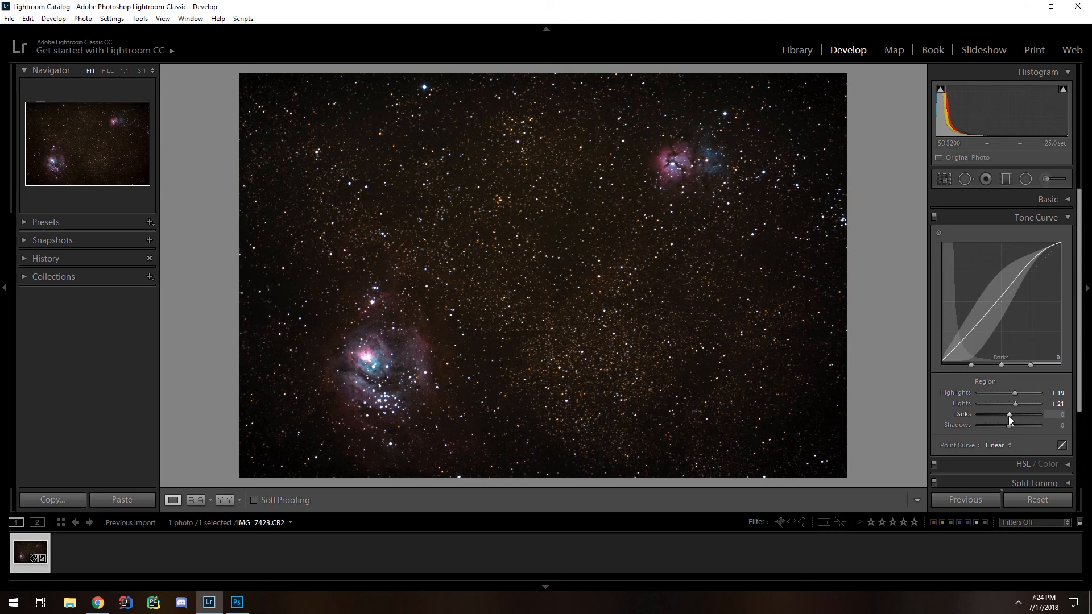
left_click_drag(1008, 415, 1003, 424)
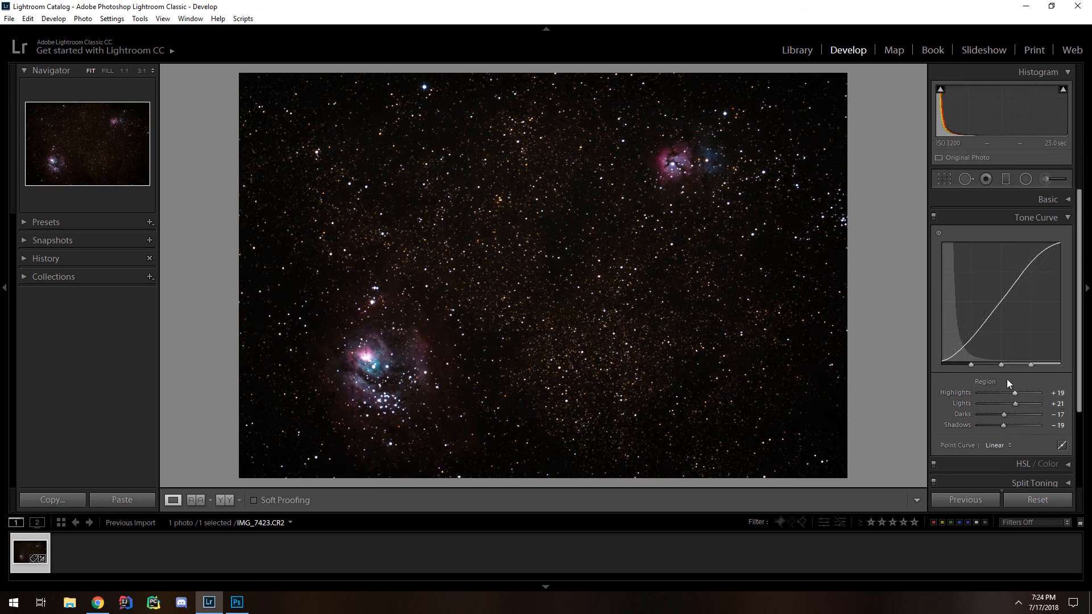
left_click(1043, 220)
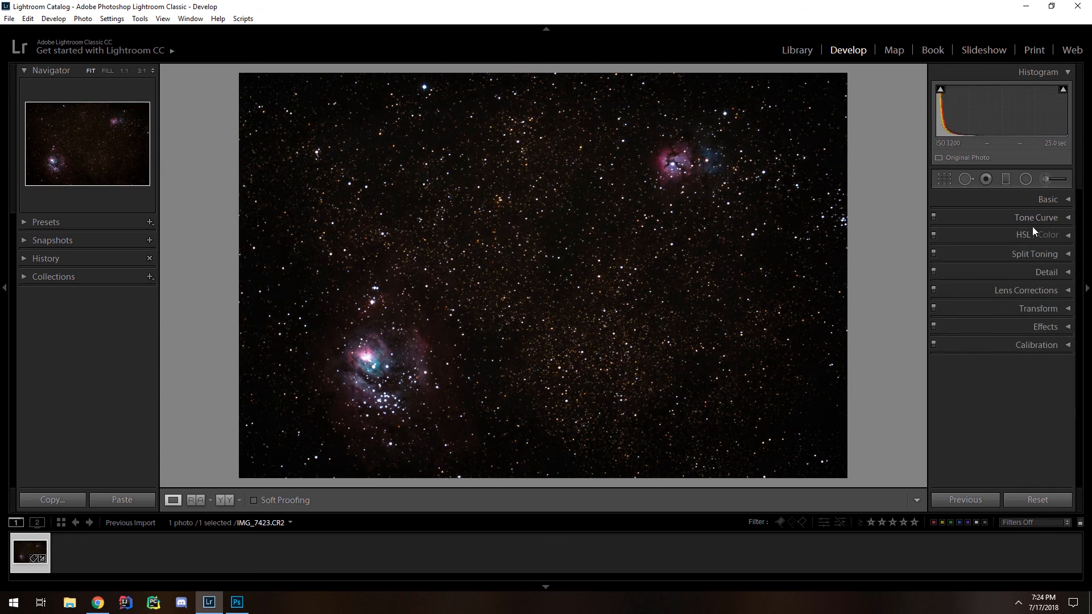
Set the HSL saturation to Red +11, Blue +23, Purple +27 and Magenta +29, and lower Orange and Yellow.
left_click(1008, 234)
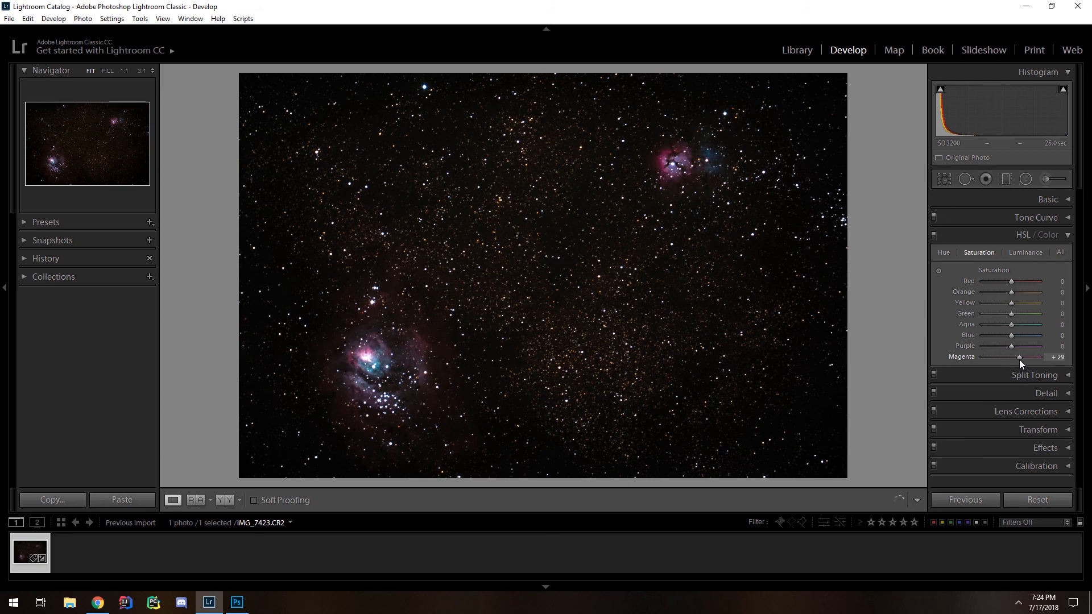
left_click_drag(1009, 345, 1016, 336)
left_click_drag(1004, 279, 1009, 282)
left_click(933, 234)
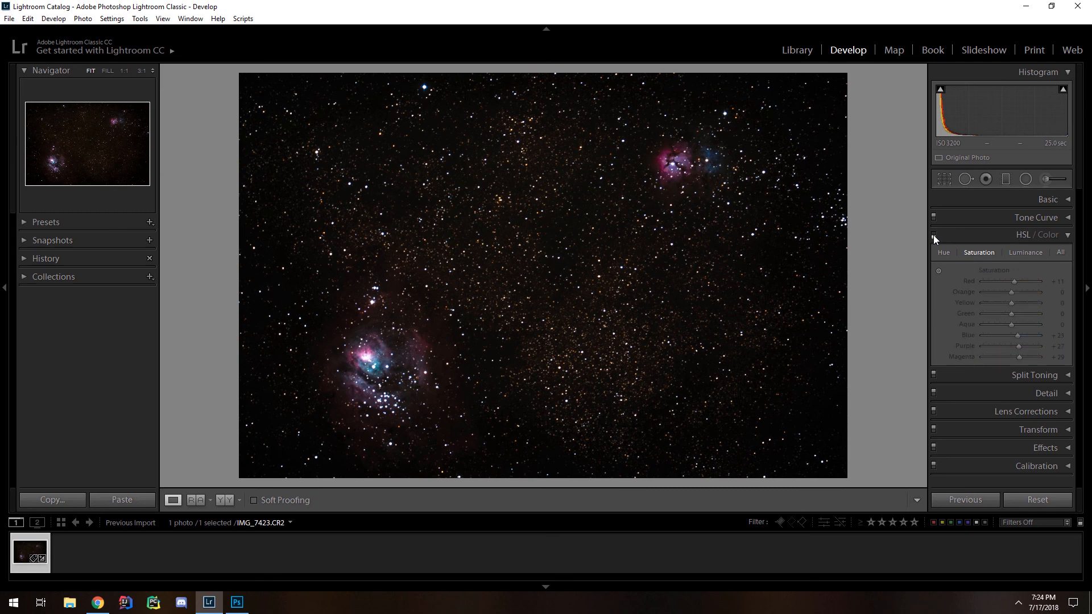
left_click(933, 234)
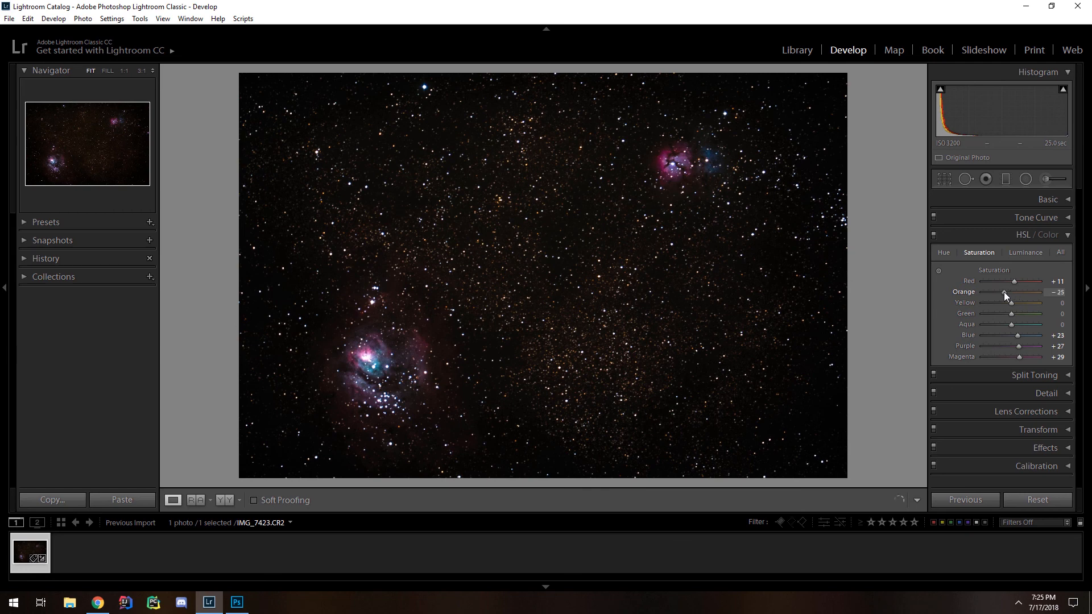
left_click_drag(1004, 292, 975, 302)
left_click(1011, 234)
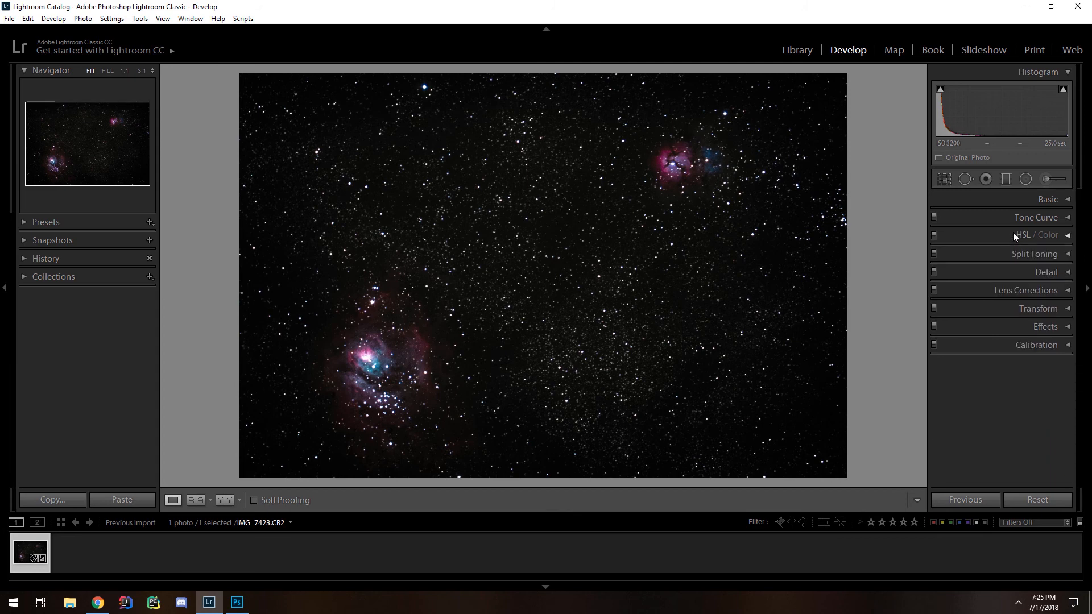
Split-tone the highlights blue with Hue 211 and Saturation 24, and set the Balance to +51.
left_click(1020, 255)
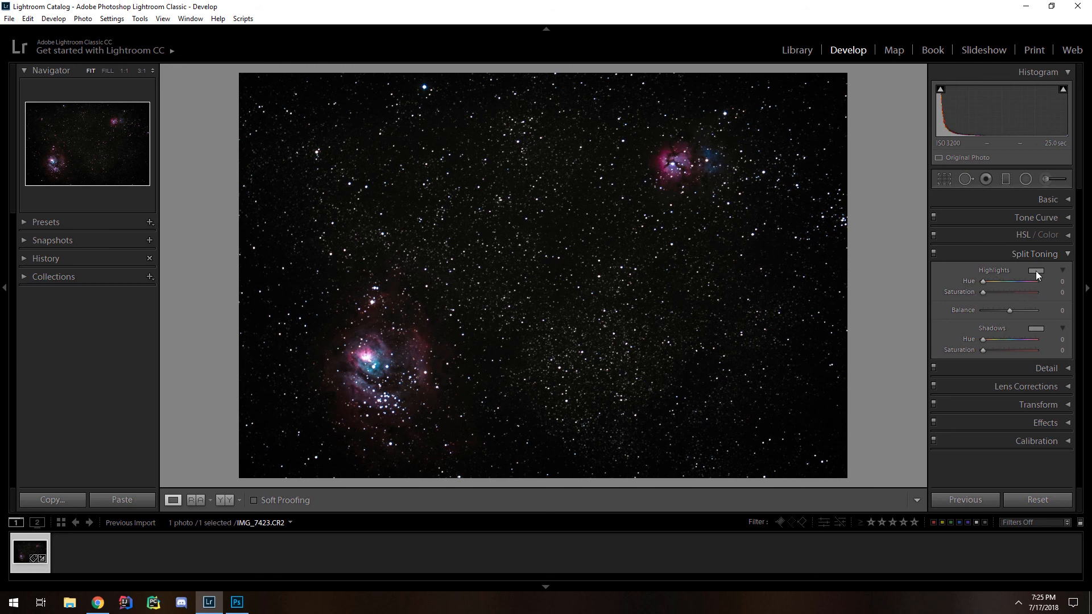
left_click(1036, 271)
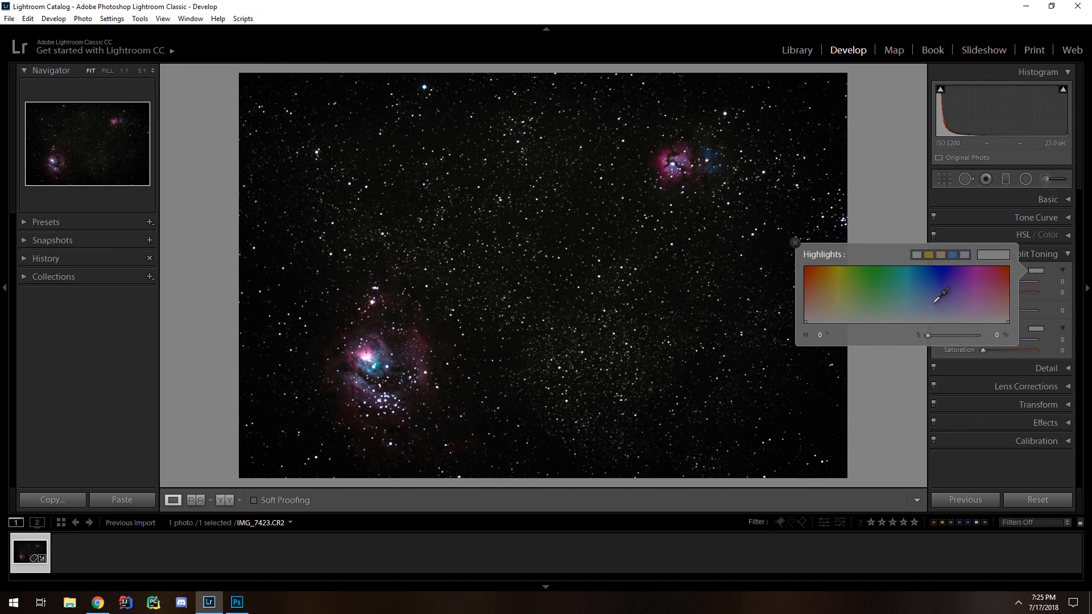
left_click_drag(934, 303, 924, 308)
left_click(1038, 273)
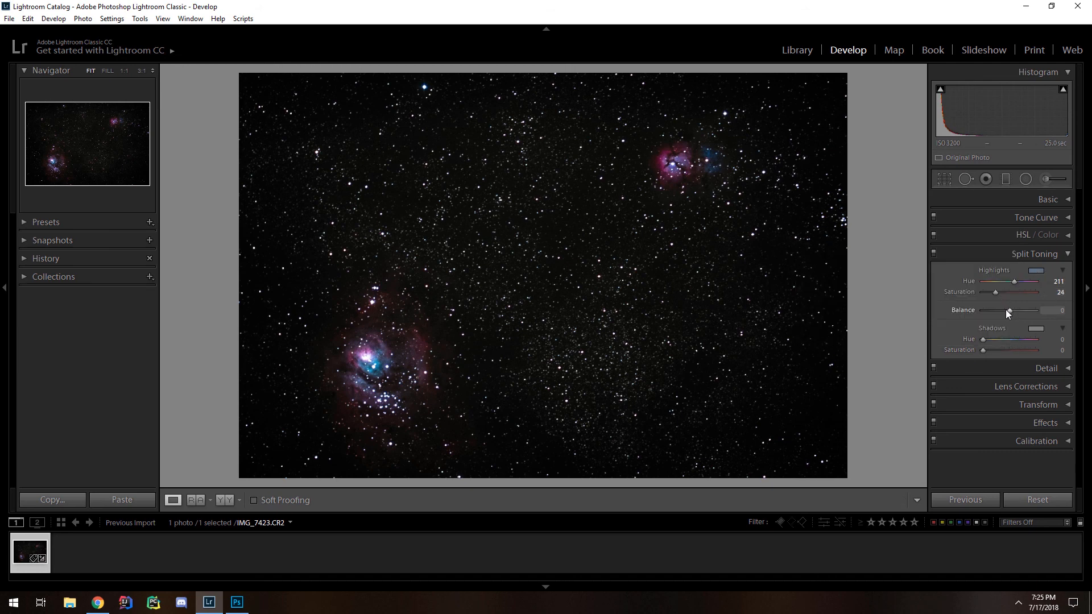
left_click_drag(1008, 309, 1022, 313)
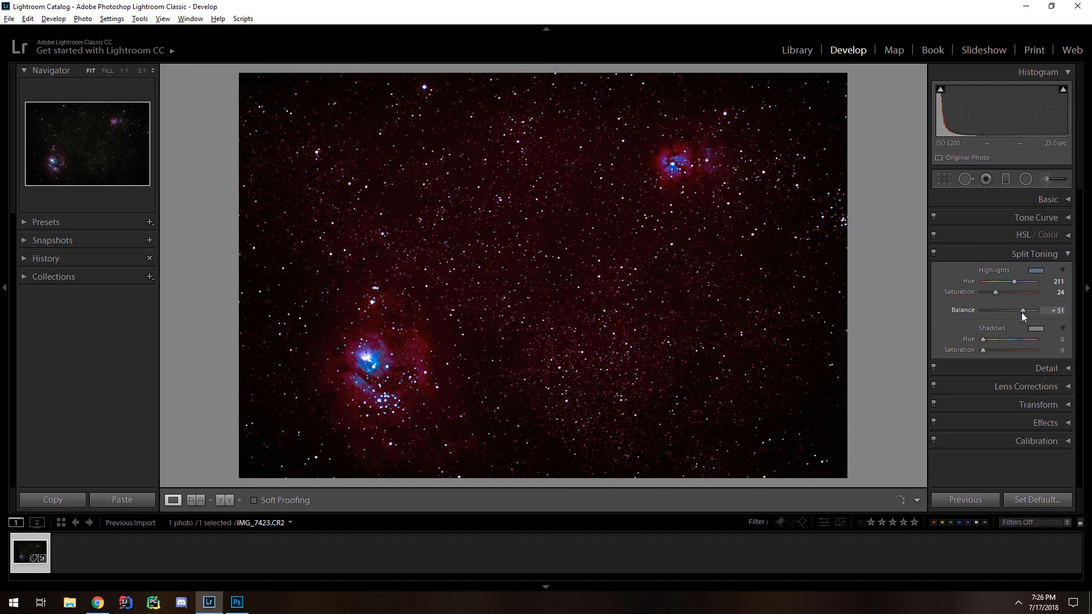
left_click_drag(1021, 312, 1021, 312)
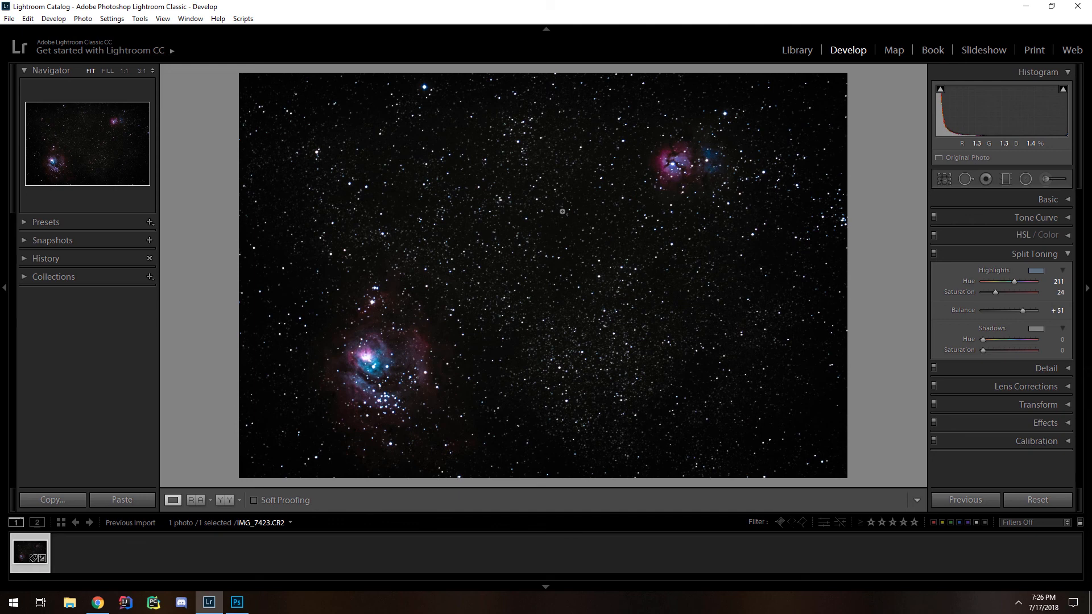
left_click(1018, 254)
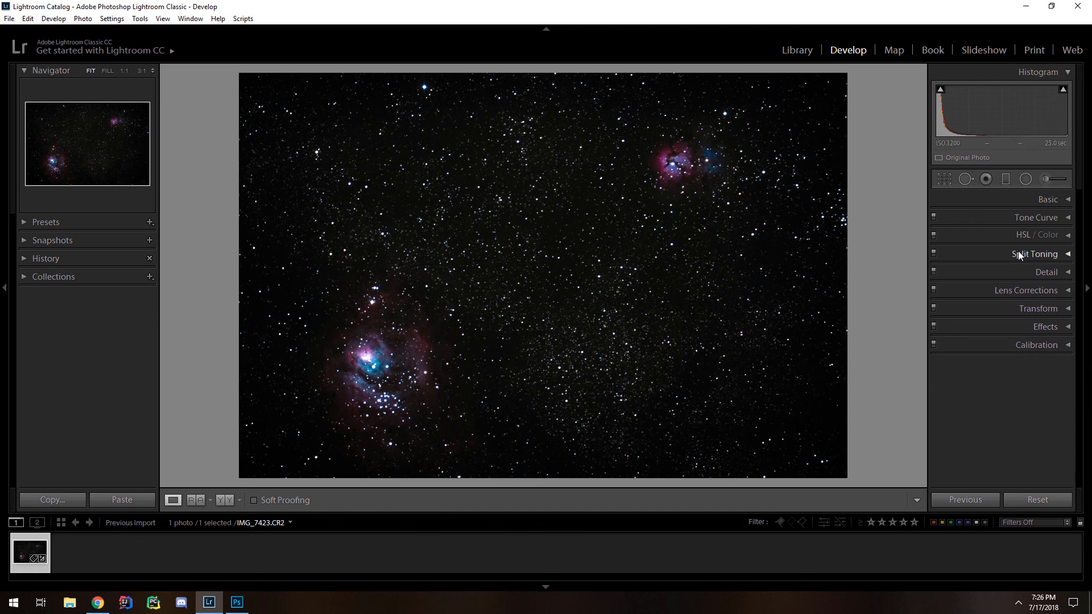
Set Luminance noise reduction to 59 and sharpening Masking to 48 while previewing the mask.
left_click(1039, 270)
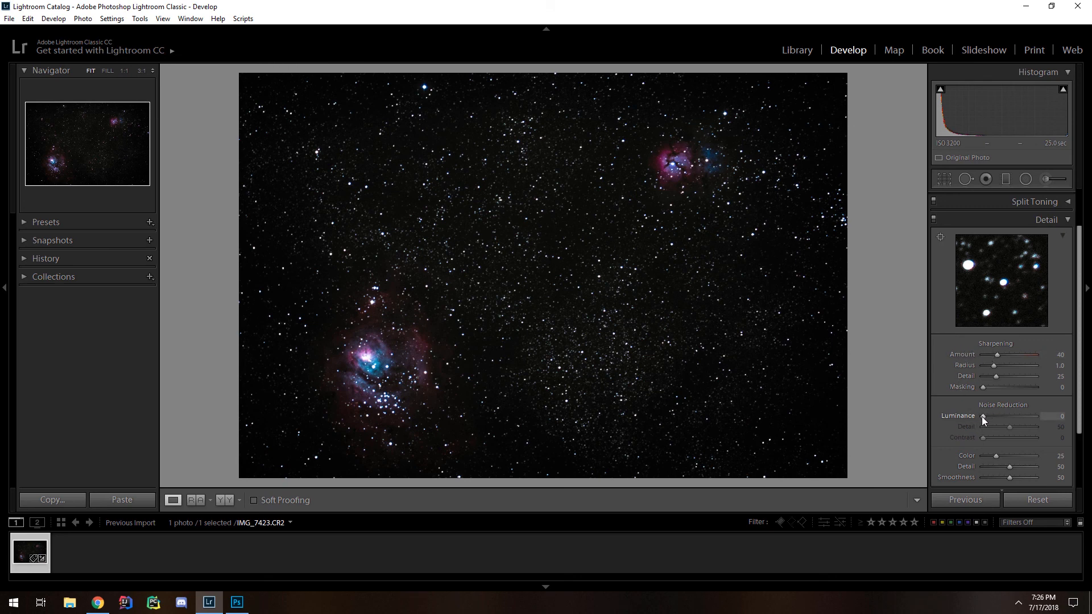
left_click_drag(983, 415, 1013, 417)
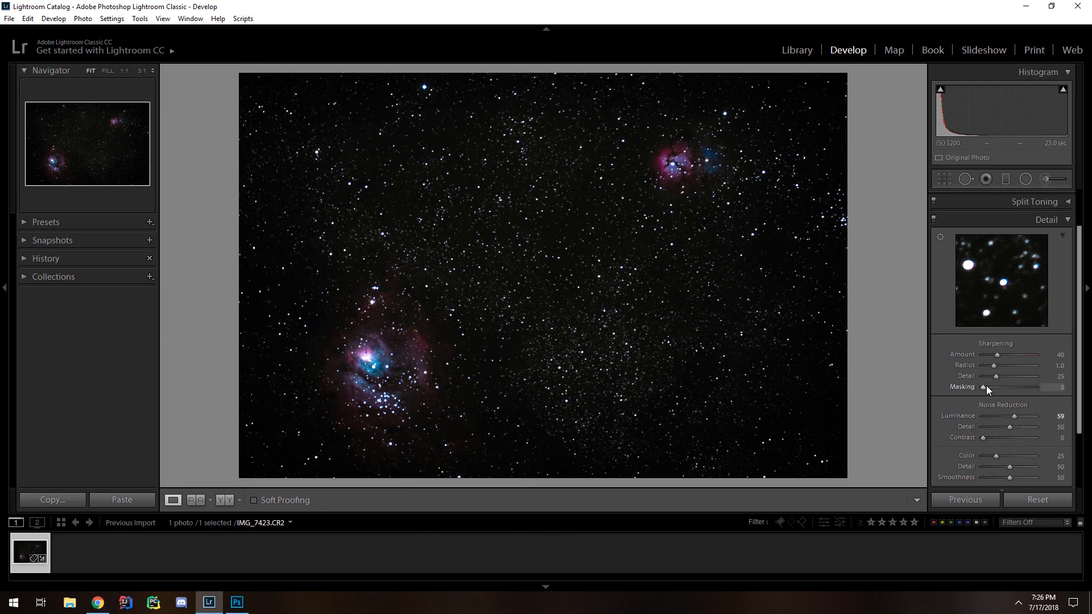
key("alt")
left_click_drag(980, 387, 1006, 387)
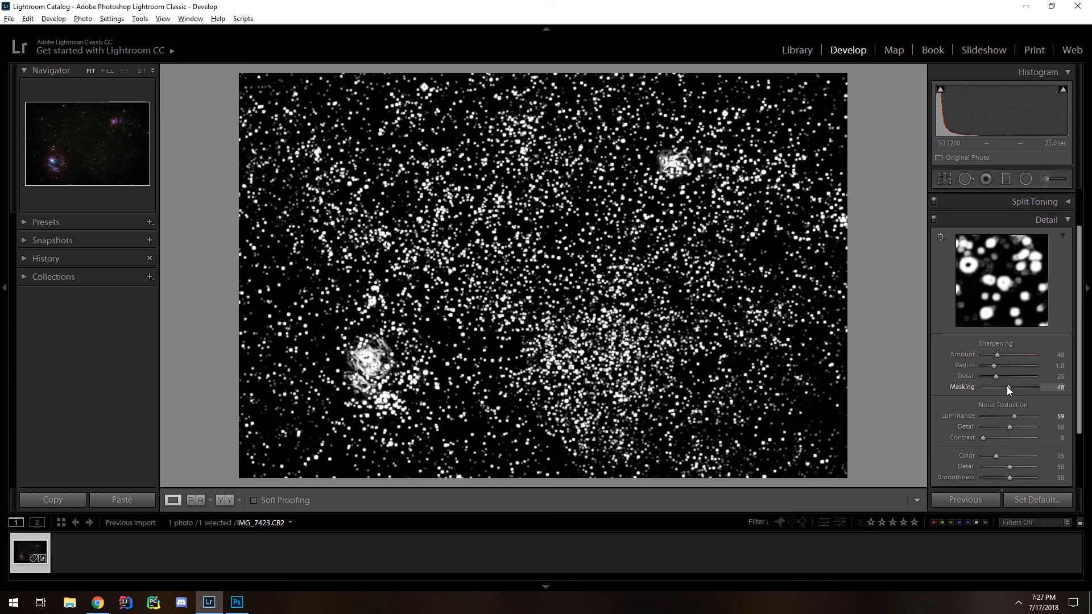
left_click_drag(1007, 387, 1006, 386)
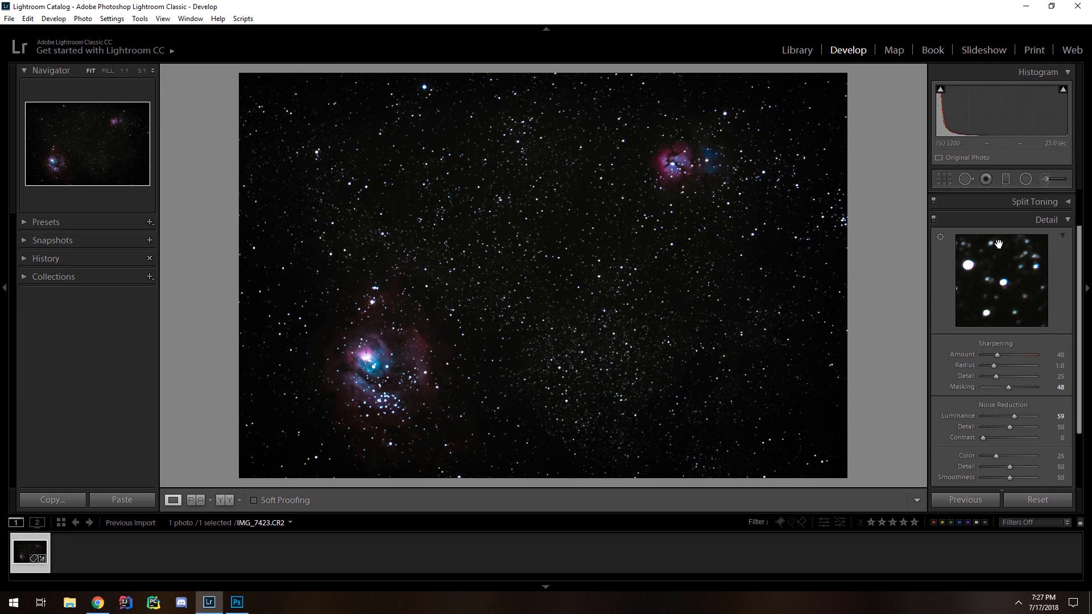
left_click(1033, 219)
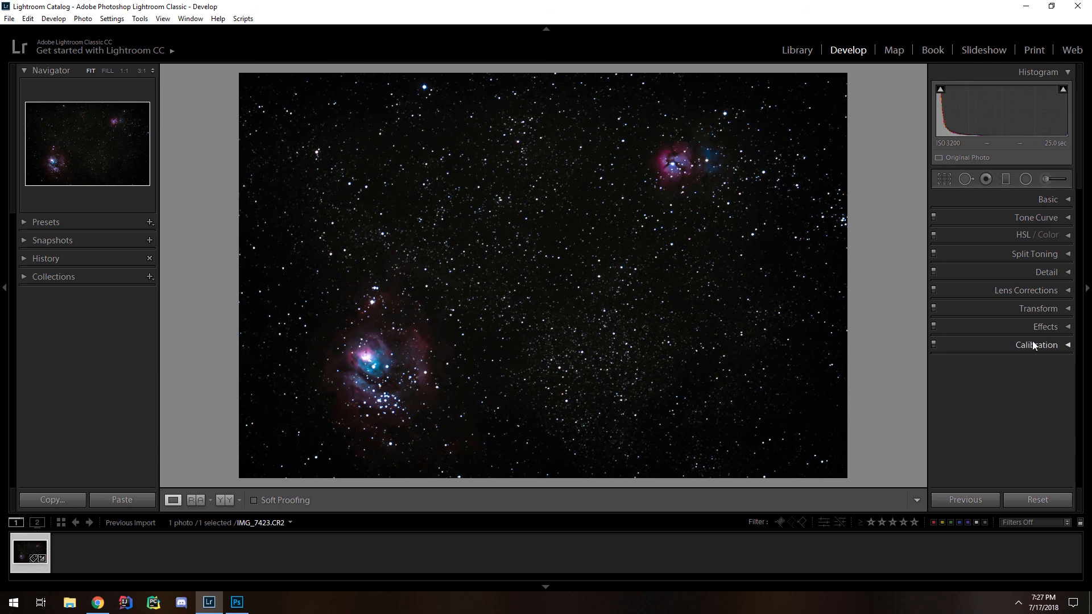
Darken the photo's edges with a Highlight Priority post-crop vignette of Amount -14.
left_click(1044, 327)
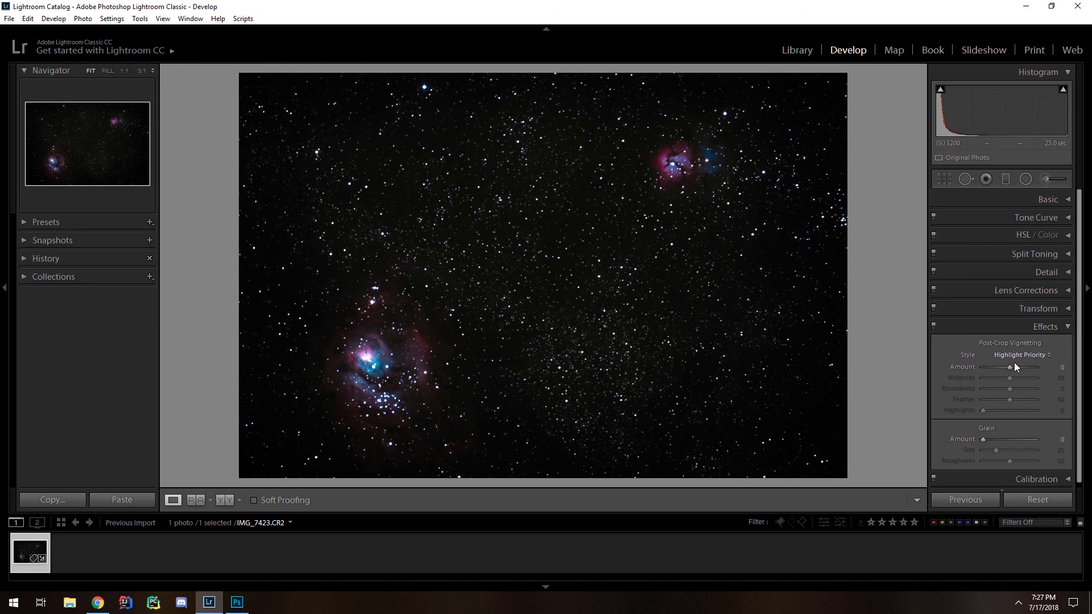
left_click_drag(1010, 365, 1005, 366)
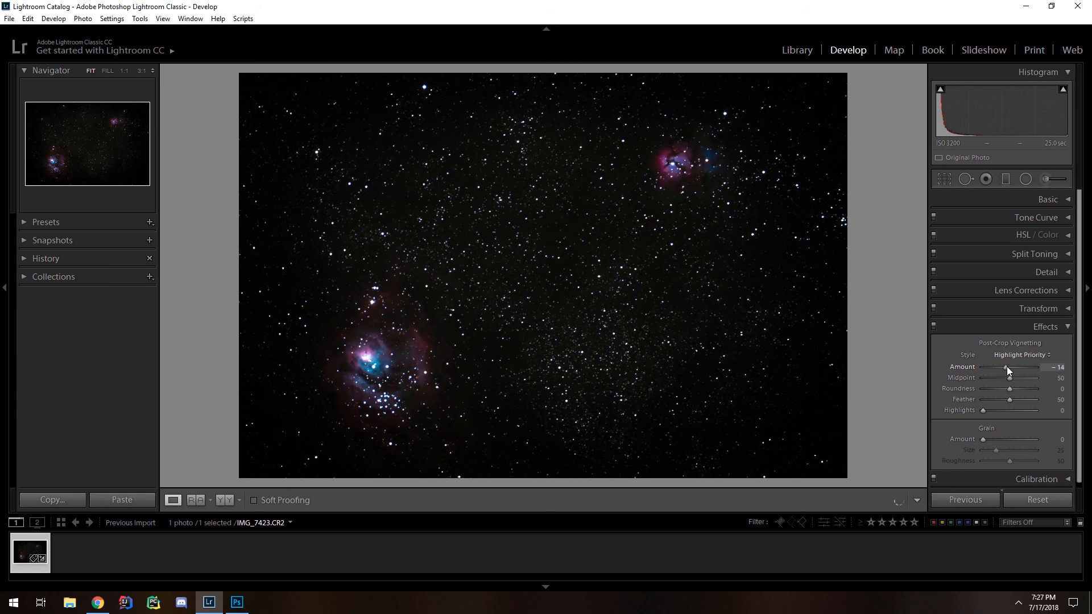
Compare the photo with and without the vignette effect, and collapse the Effects settings.
left_click_drag(1008, 376, 1015, 399)
left_click(933, 325)
left_click(933, 325)
left_click(933, 325)
left_click(932, 325)
left_click(981, 332)
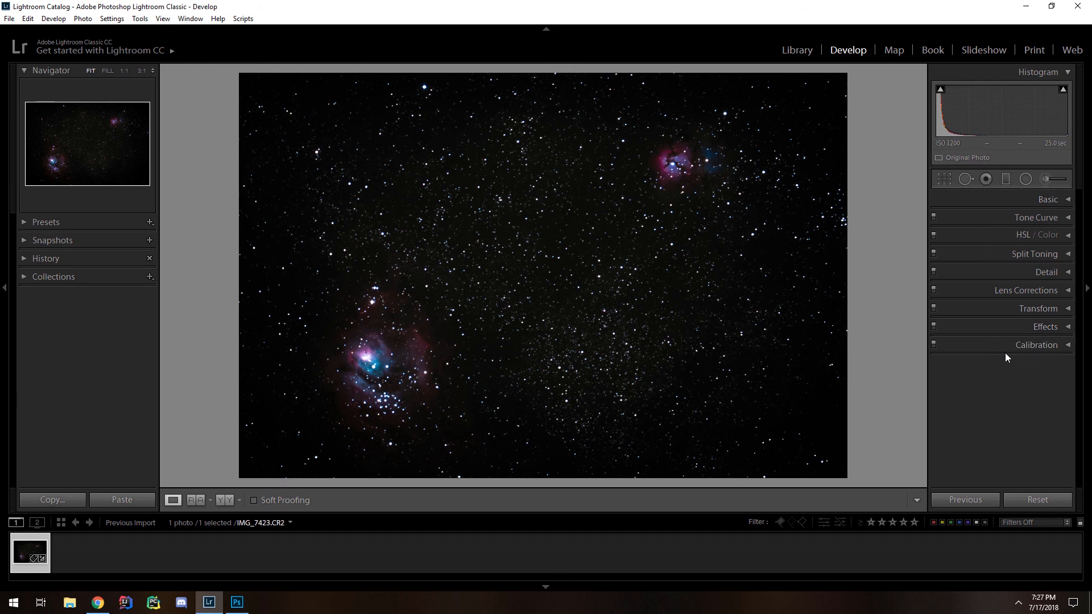
Add a vertical graduated filter fading from the photo's right edge past its centre, with Highlights at -17.
left_click(1005, 180)
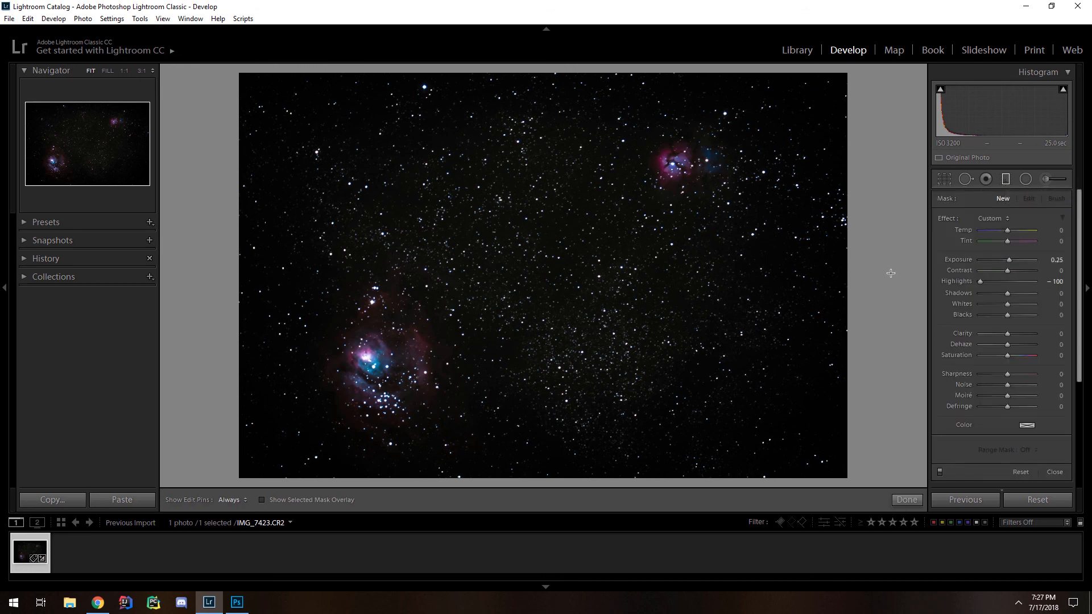
left_click_drag(890, 273, 477, 266)
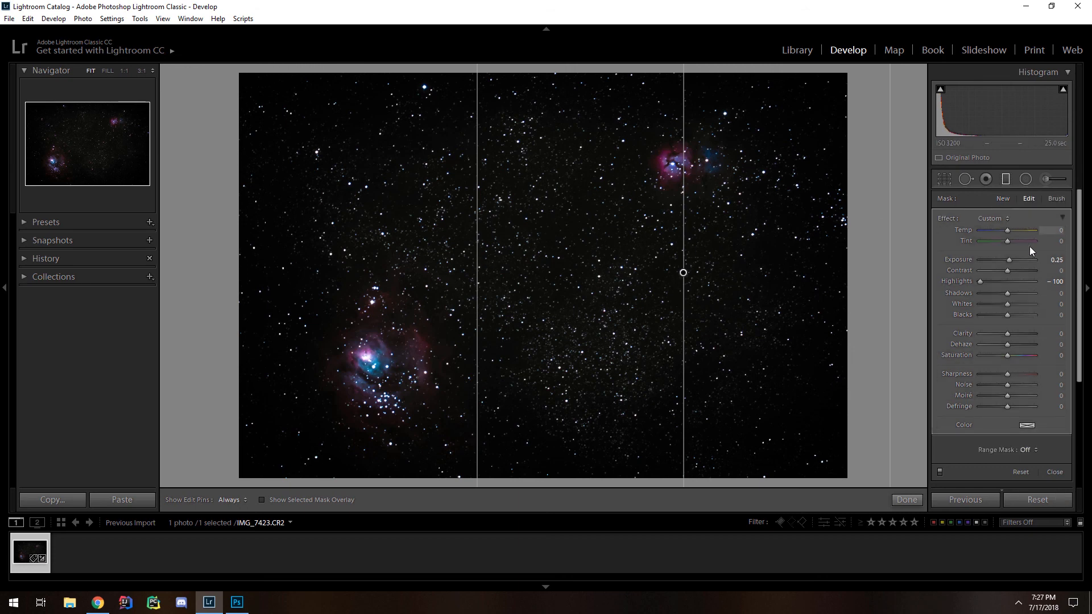
left_click_drag(967, 282, 1000, 288)
Tint the right-hand graduated filter a pale blue and check its coverage with the mask overlay.
left_click(1026, 425)
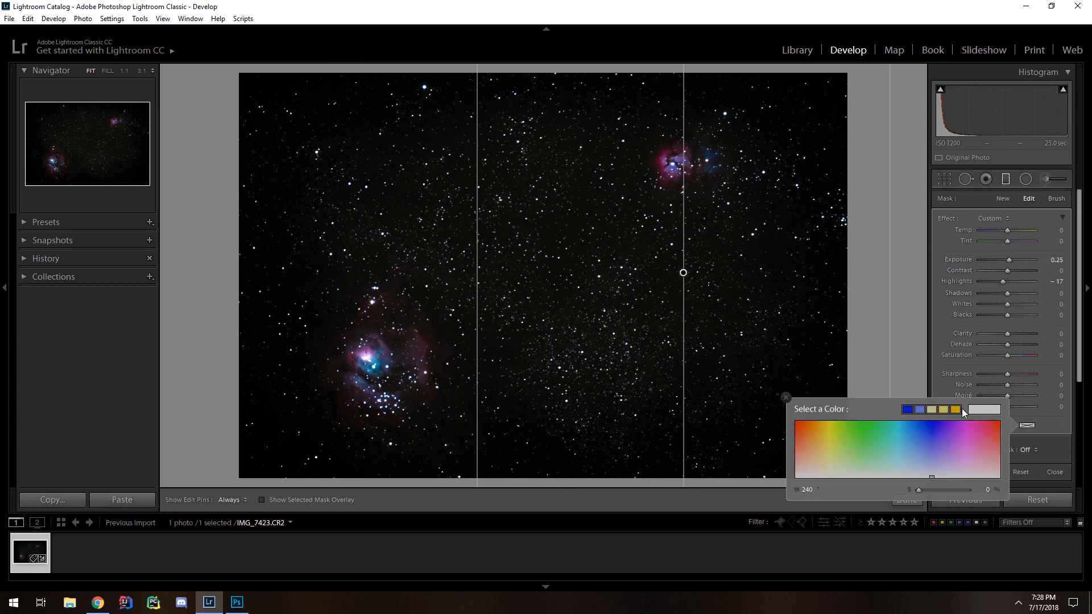
left_click(914, 460)
left_click(912, 464)
left_click(909, 468)
key("Return")
key("o")
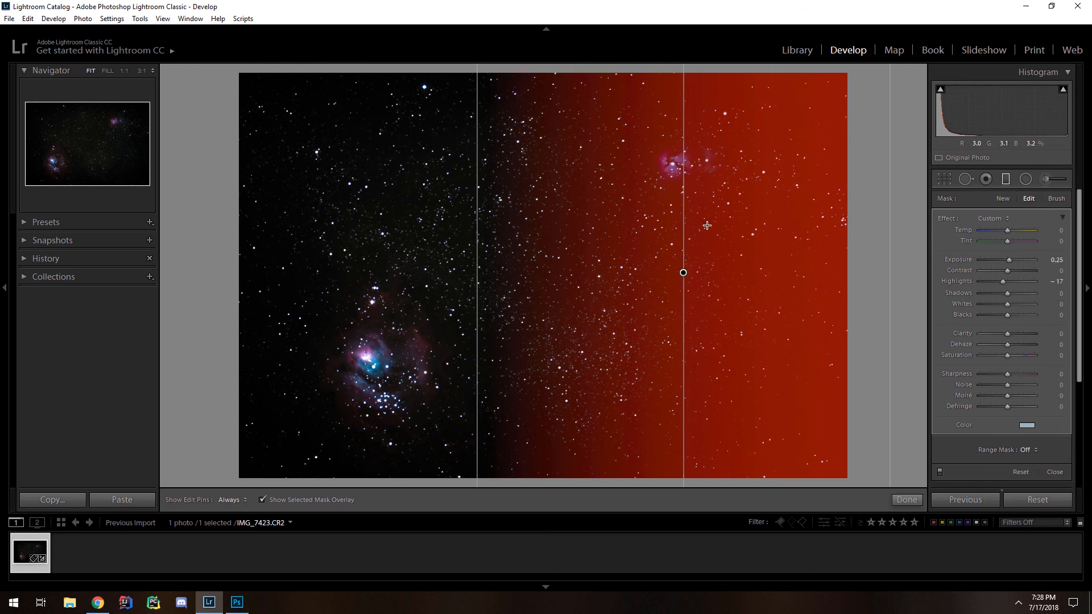
key("o")
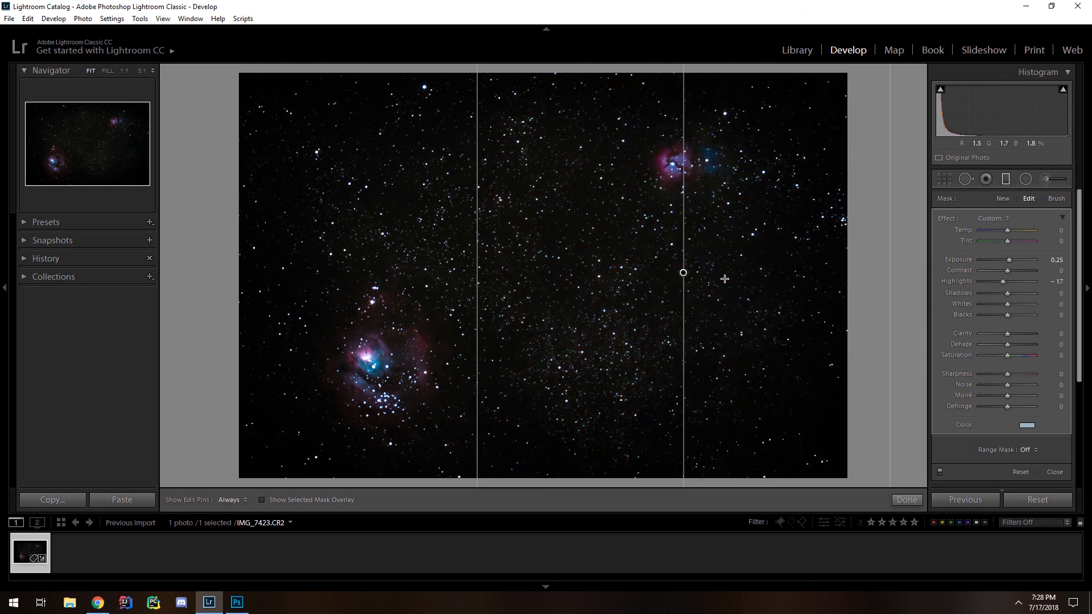
Add a second vertical graduated filter fading in from the photo's left edge past its centre, with Highlights at -17.
left_click(1003, 199)
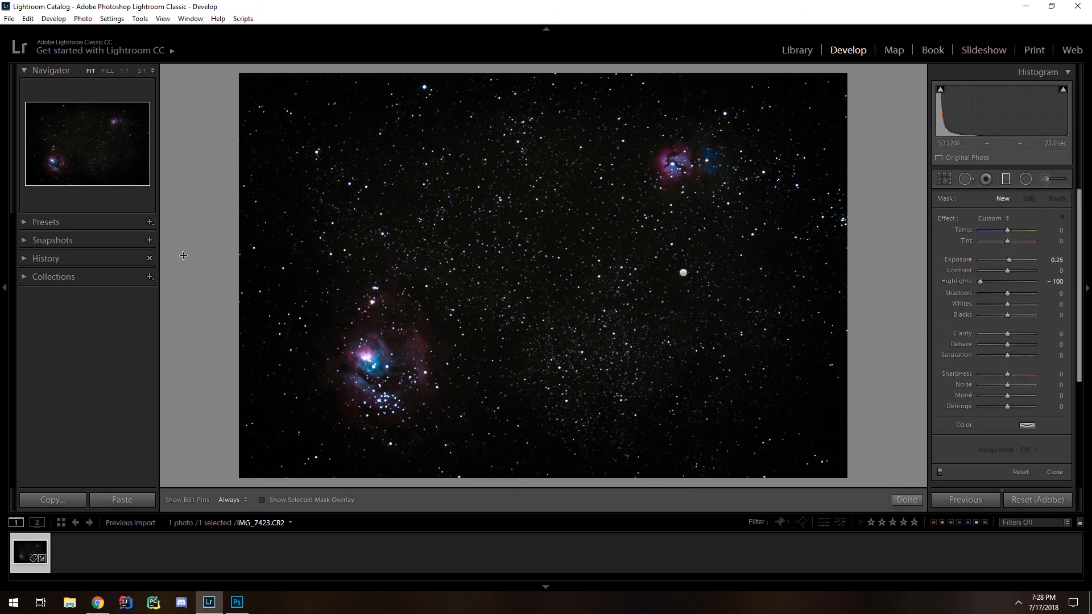
left_click_drag(183, 253, 603, 292)
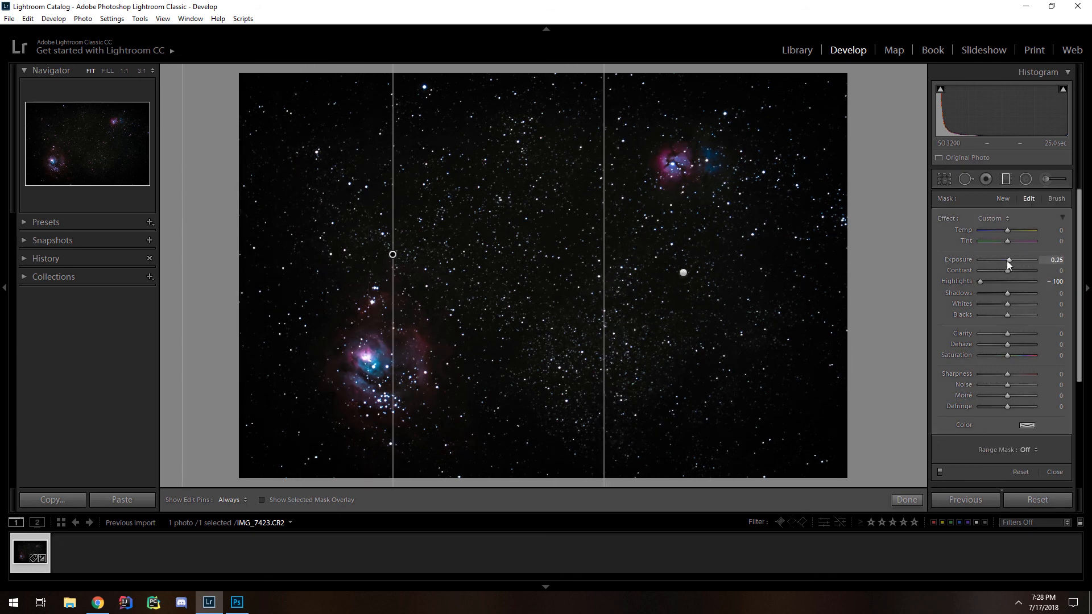
left_click_drag(982, 282, 1000, 285)
Tint the left-hand graduated filter a pale blue and finish the graduated filter edits.
left_click(1027, 425)
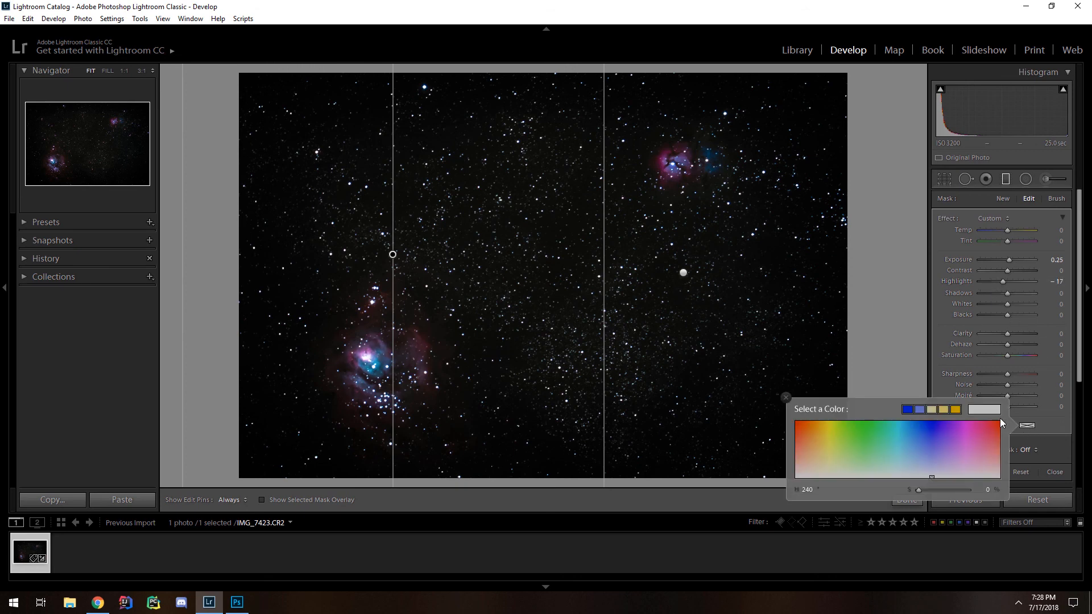
left_click(921, 466)
left_click(918, 468)
left_click(1006, 180)
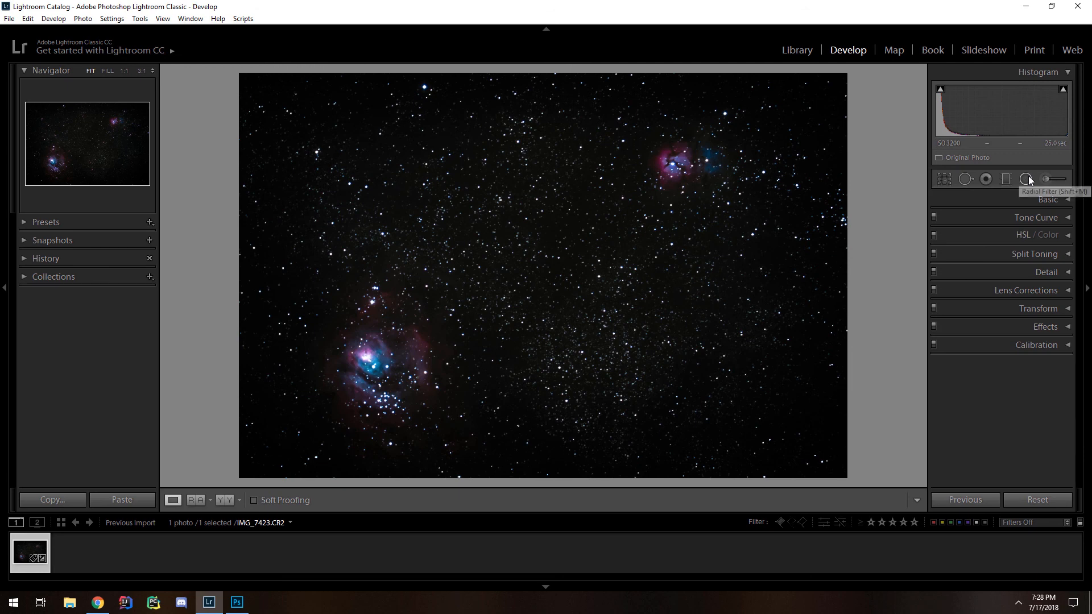
Place an inverted circular radial filter around the small upper-right nebula, centred between its pink and blue parts.
left_click(1026, 178)
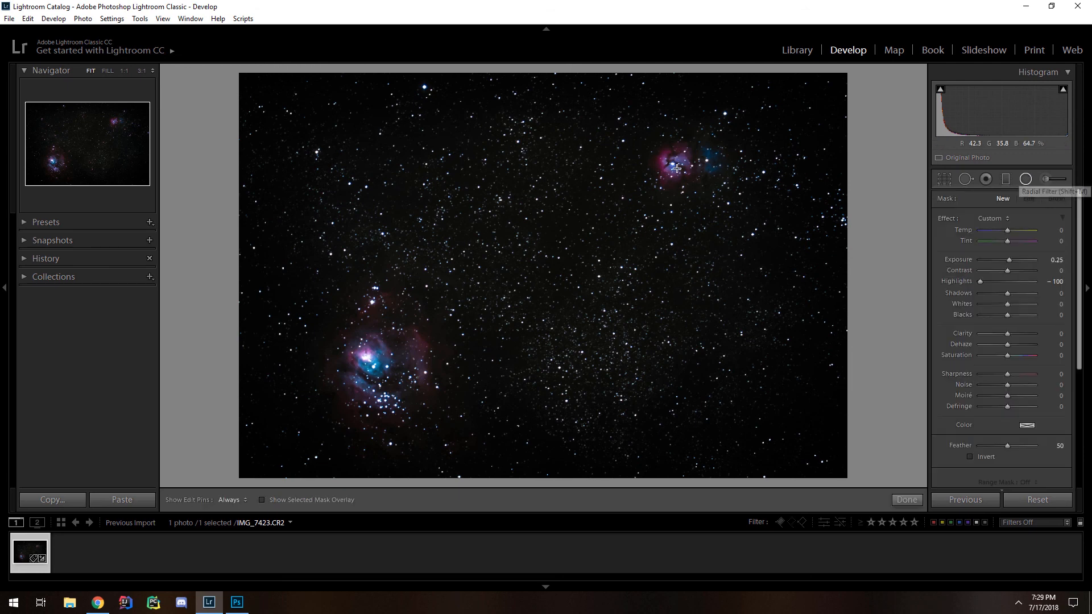
left_click_drag(674, 160, 799, 224)
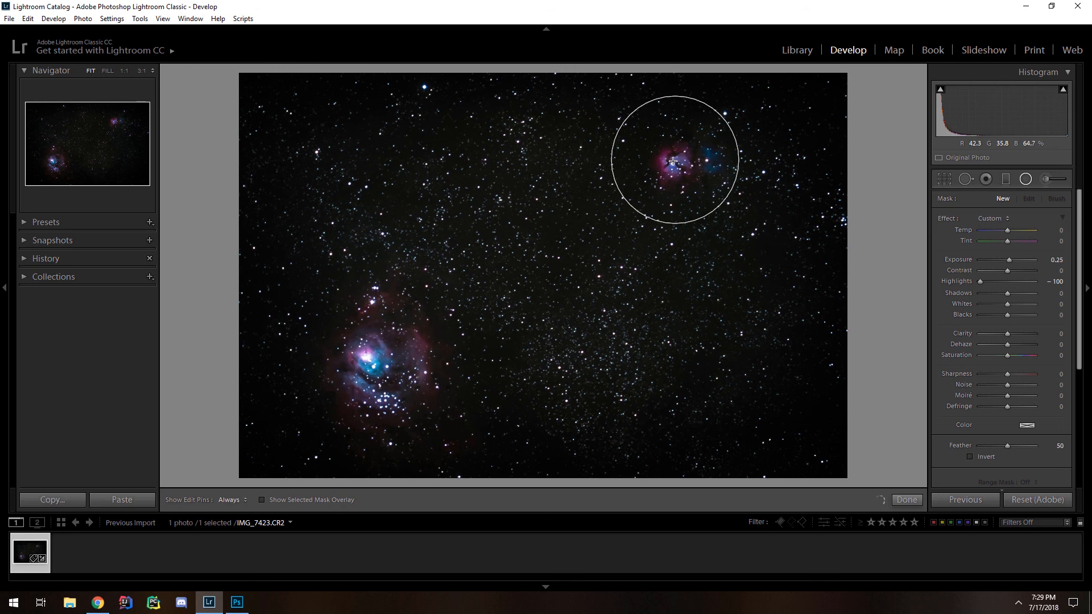
left_click_drag(675, 164, 680, 167)
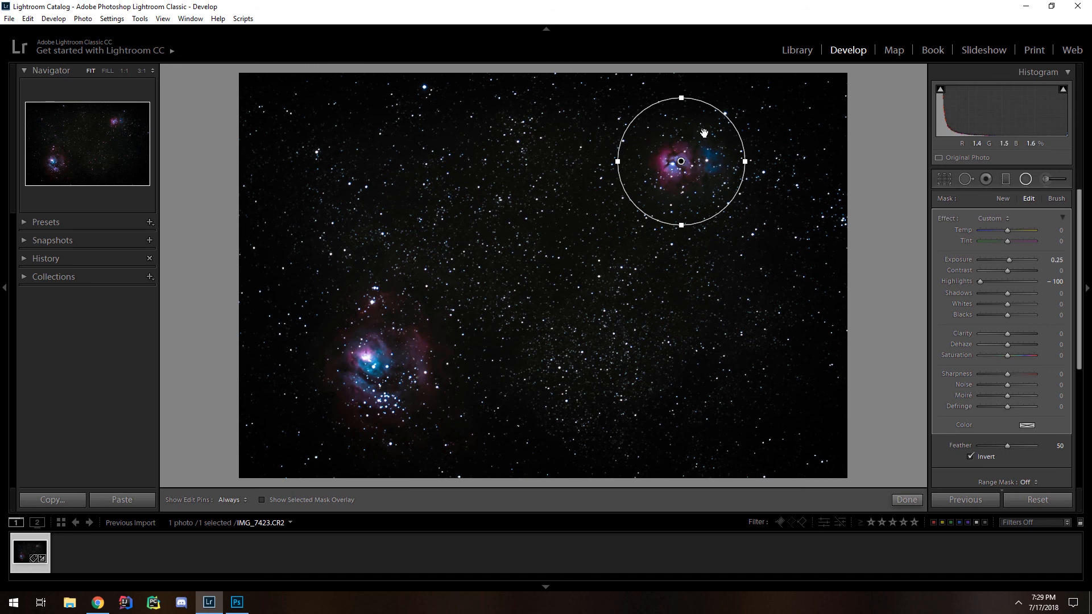
Set the small nebula's radial filter to Exposure 0.17, Highlights -46, Temp -2 and Tint 8.
double_click(1009, 261)
key("ctrl+z")
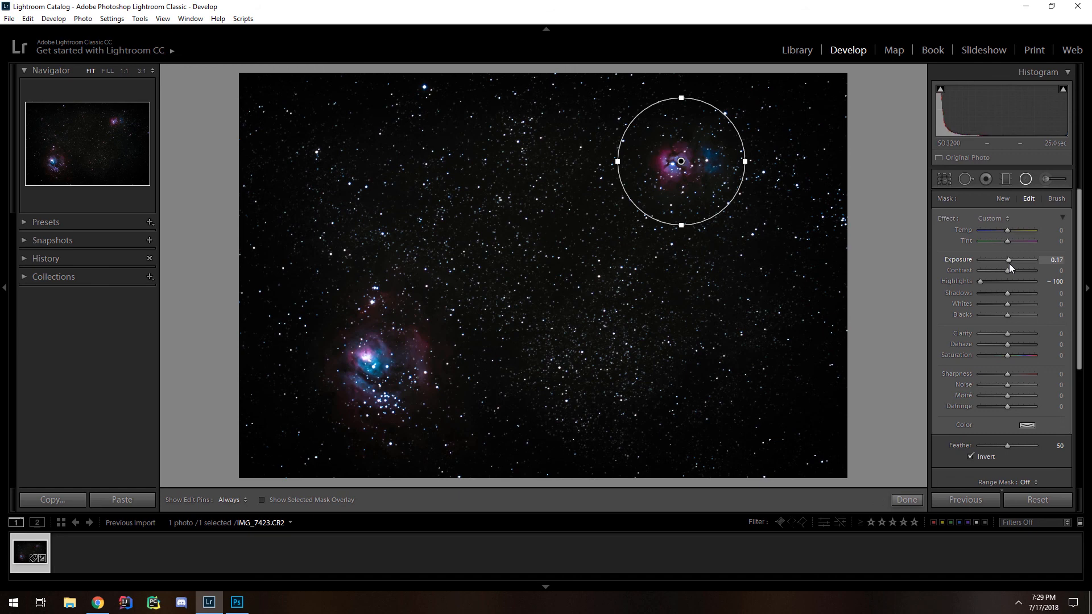
left_click_drag(984, 278, 991, 288)
left_click(1007, 233)
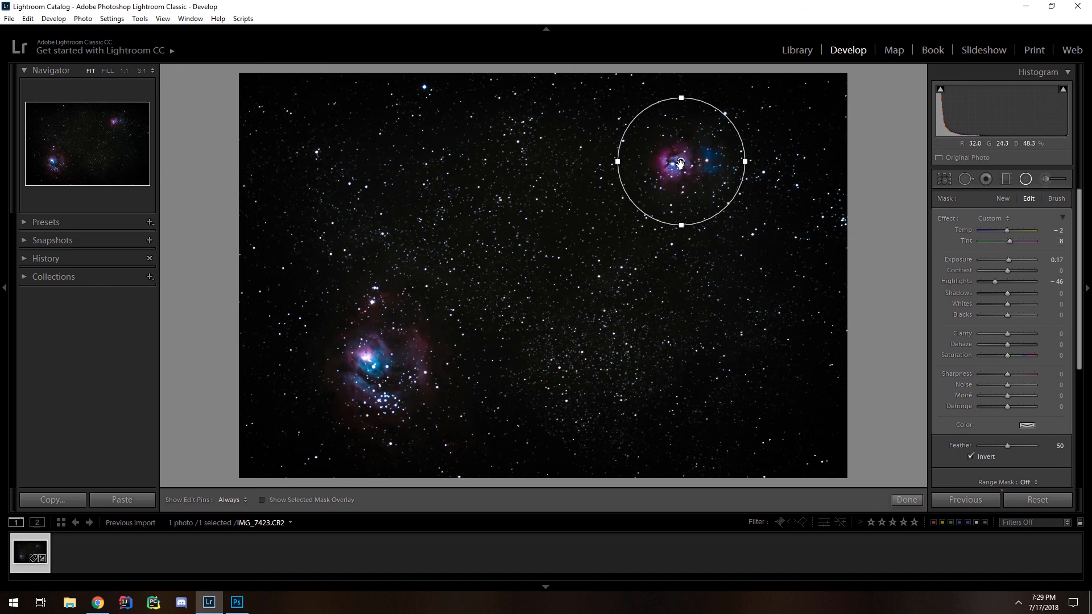
Duplicate the radial filter onto the large lower-left nebula and resize the circle to enclose the whole nebula.
right_click(680, 164)
left_click(689, 170)
left_click_drag(680, 160, 501, 369)
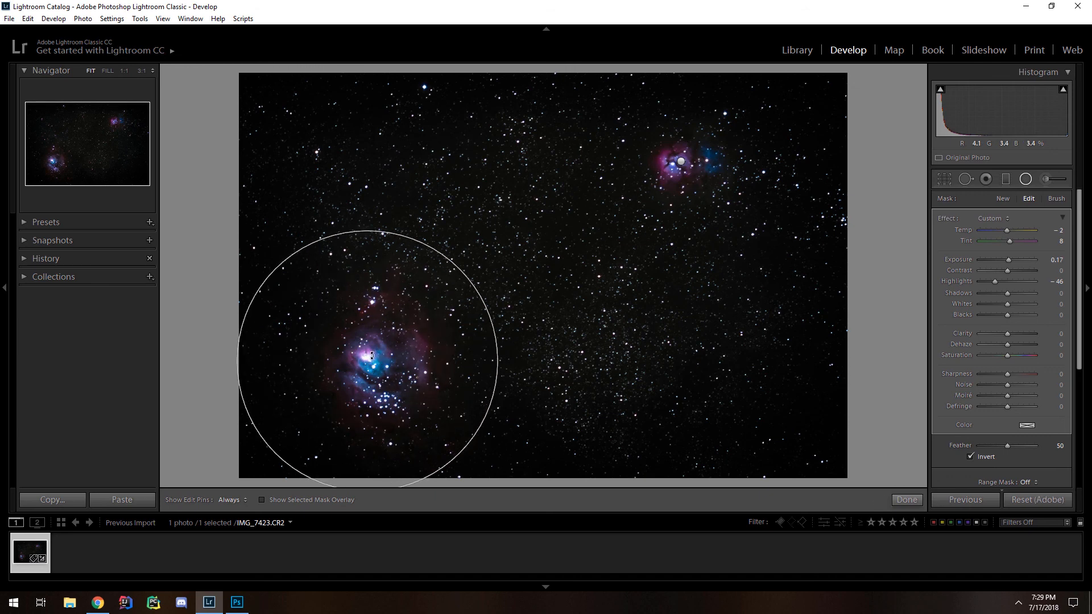
left_click_drag(372, 356, 378, 362)
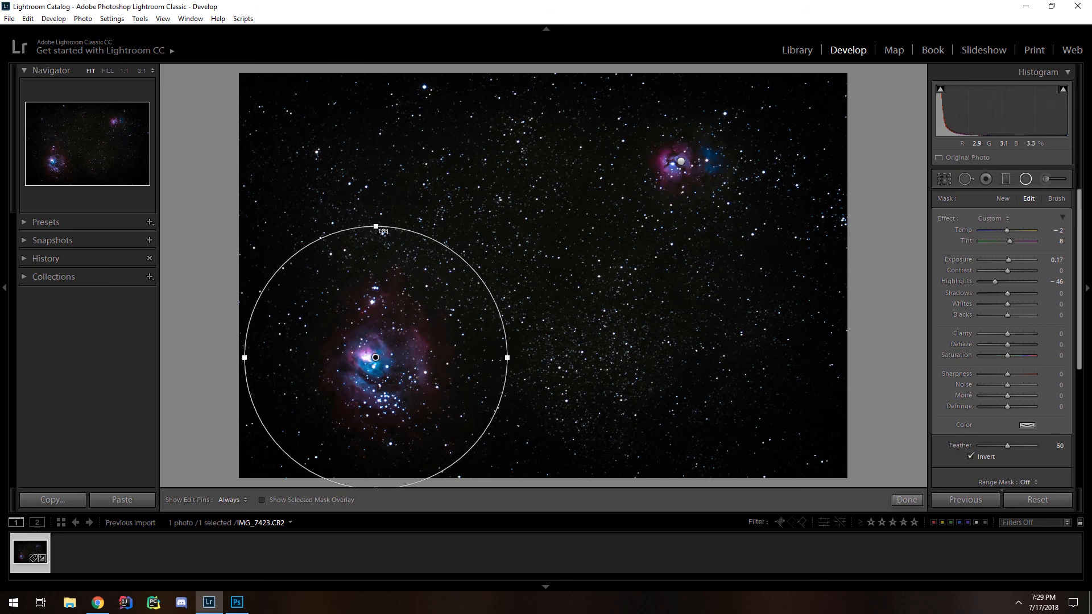
left_click_drag(377, 225, 380, 239)
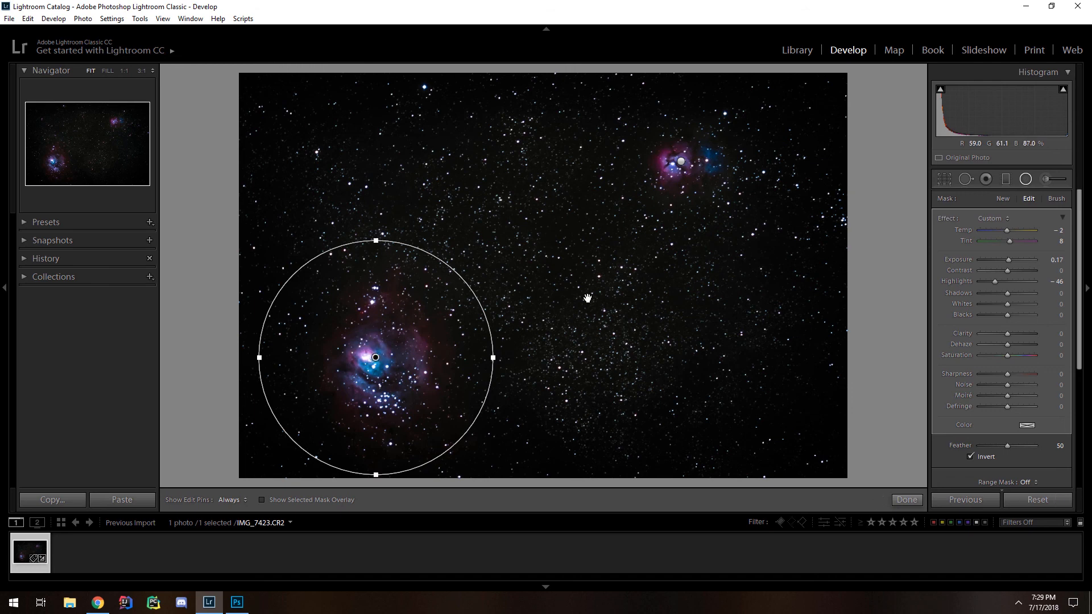
Finish the radial filter edits and compare the photo before and after side by side.
left_click(1026, 180)
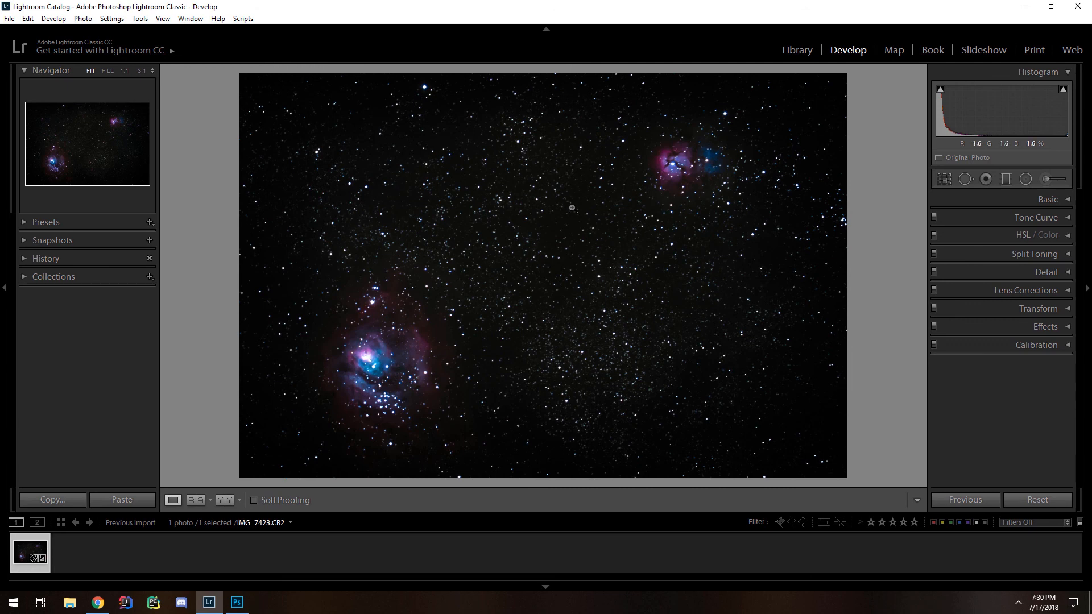
key("y")
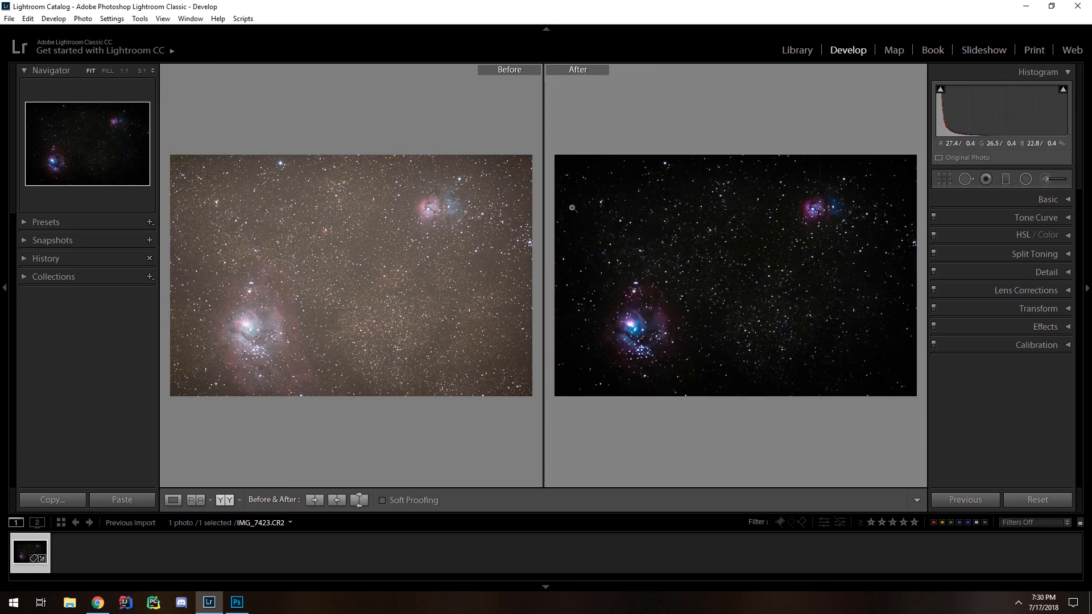